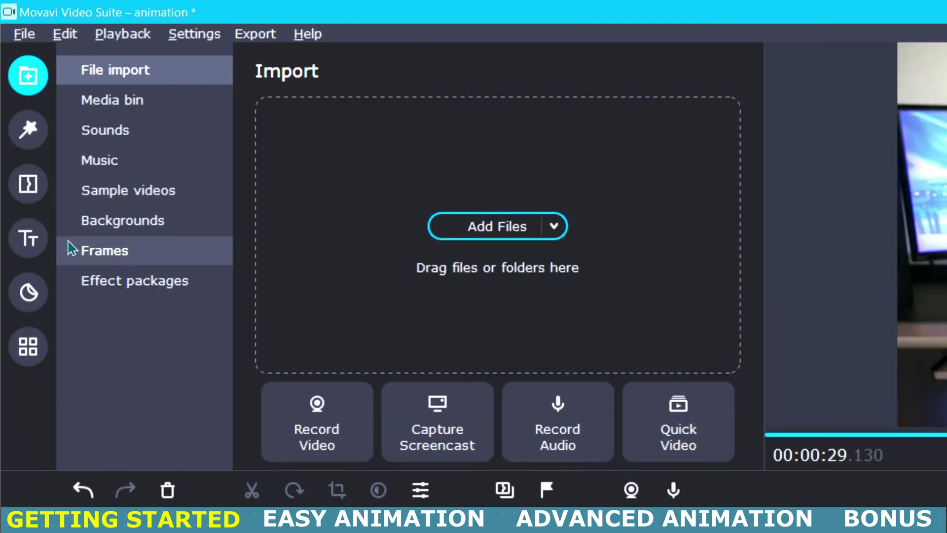
Step: Open the More Tools list to reach the Animation tool and its presets
left_click(31, 341)
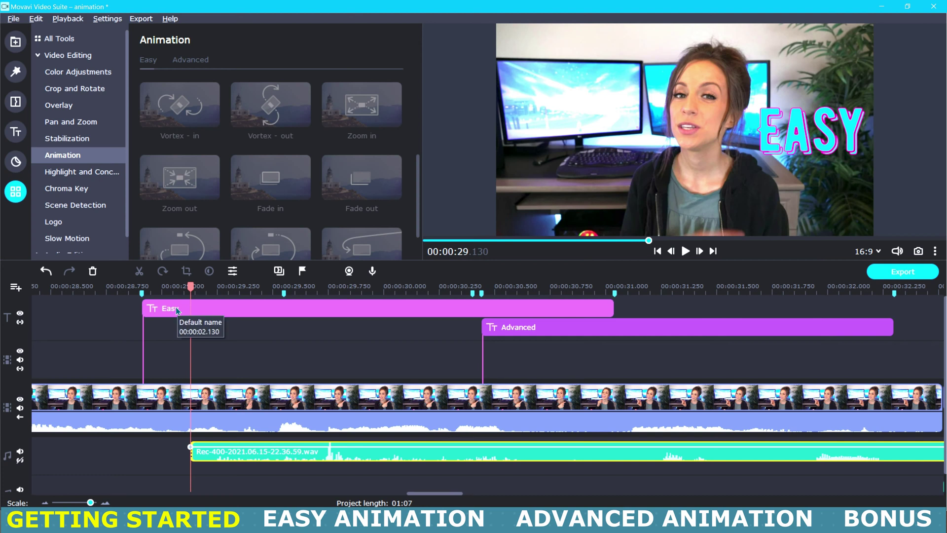
Step: Select the Easy title clip on the timeline as the animation target
left_click(219, 312)
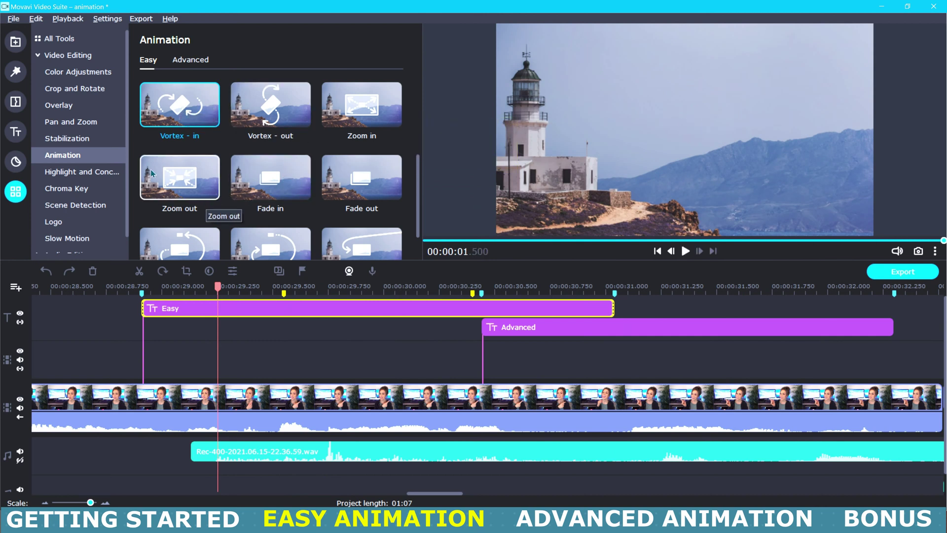
left_click(165, 178)
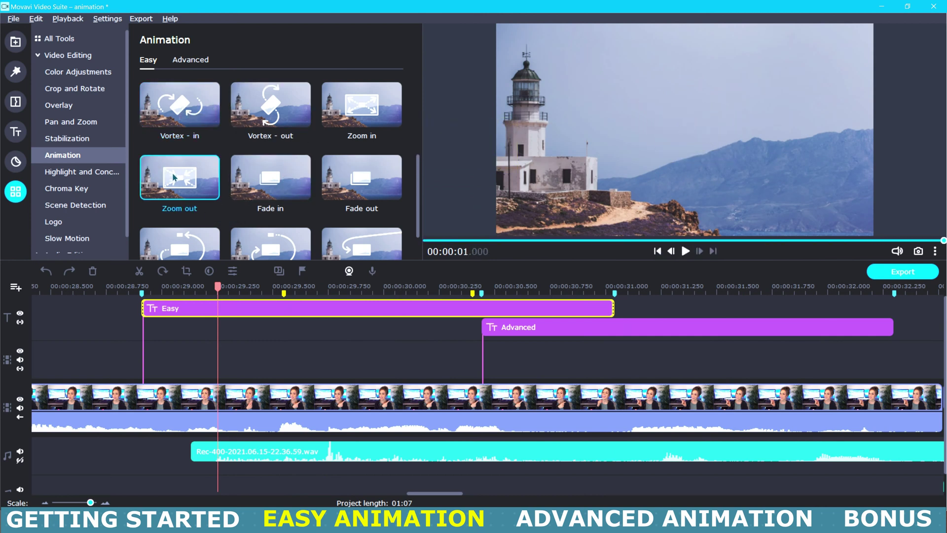
left_click(291, 190)
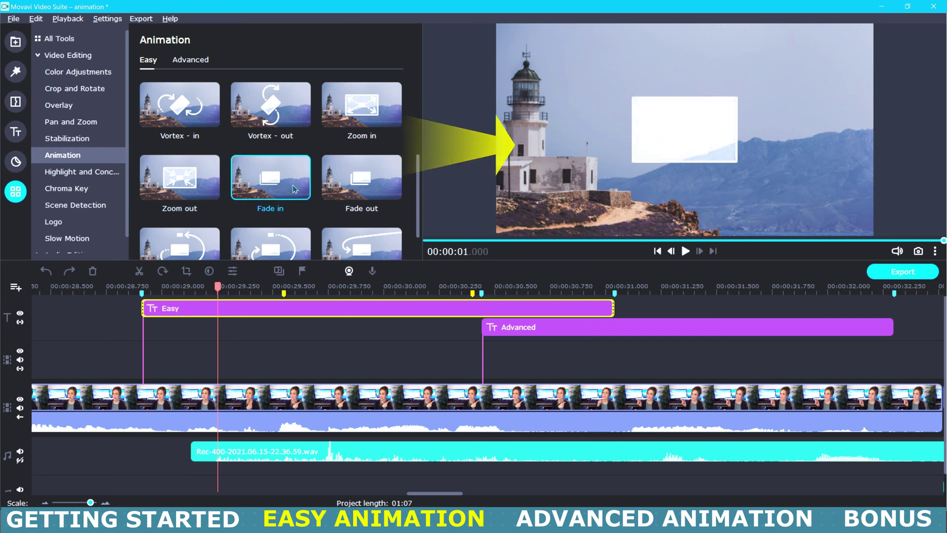
scroll(335, 181, "down", 2)
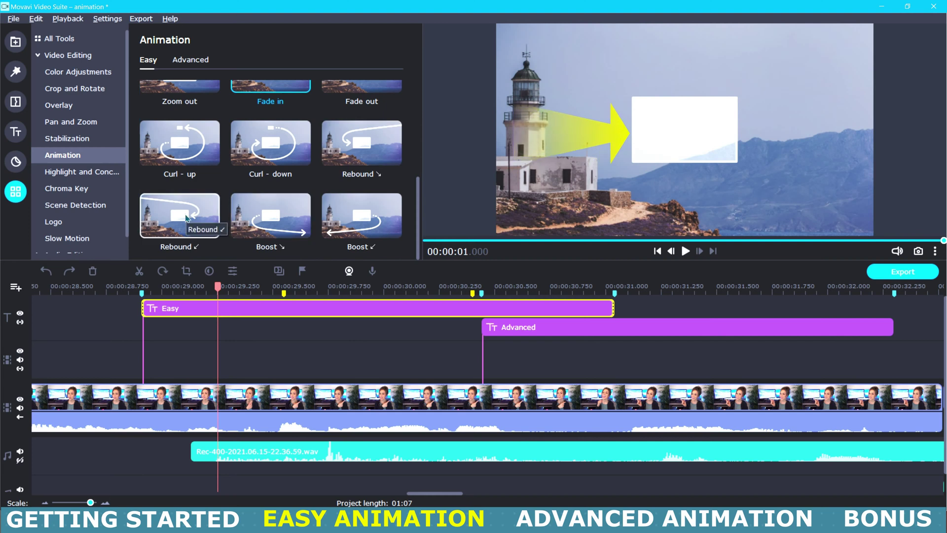
left_click(187, 218)
left_click(170, 397)
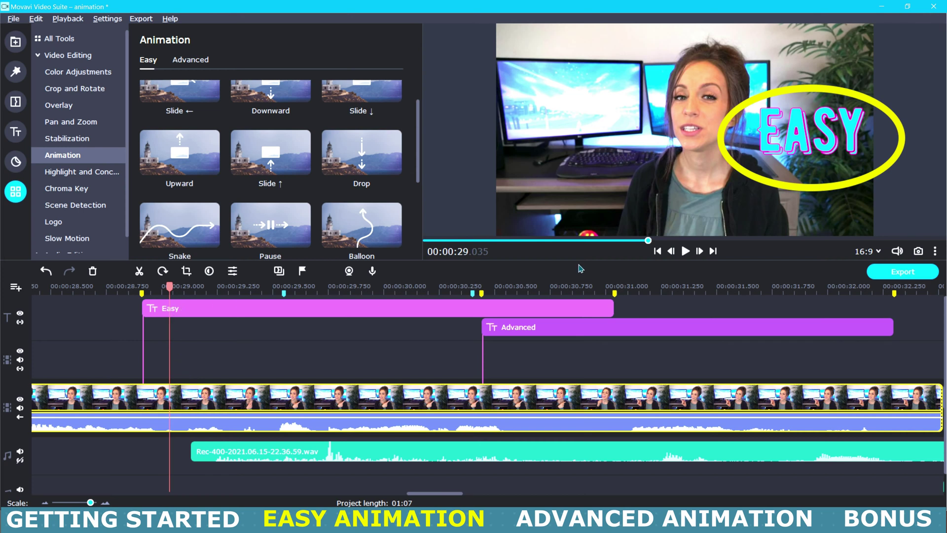
scroll(244, 158, "up", 2)
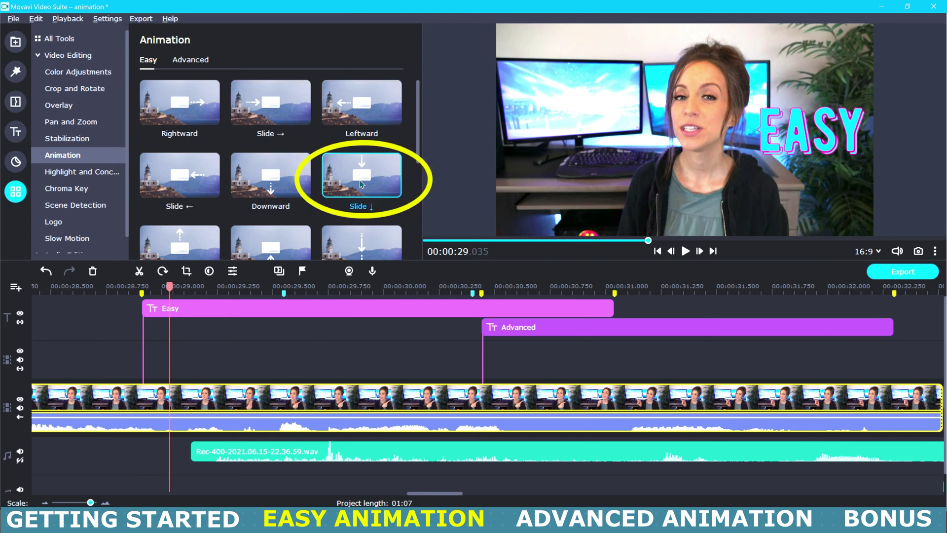
left_click_drag(361, 184, 155, 314)
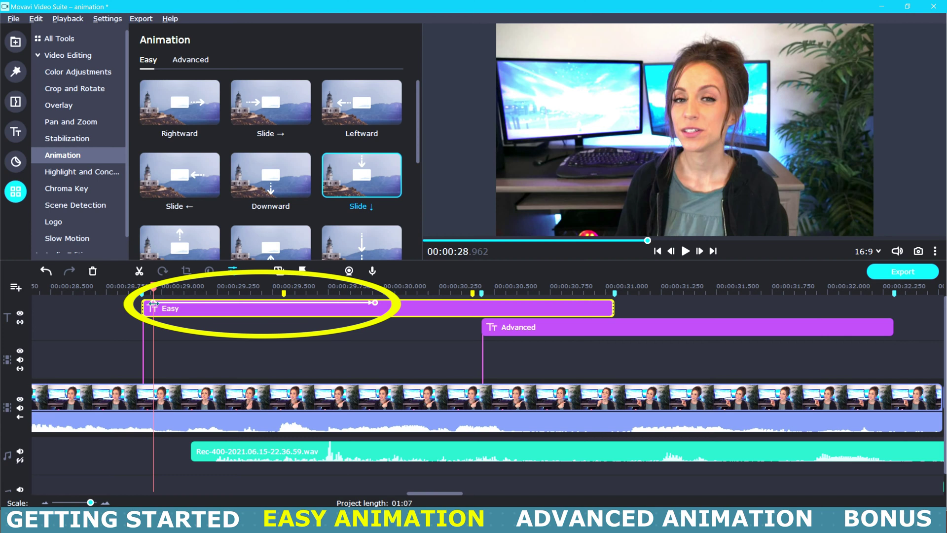
Step: Shorten the Easy title's Slide ↓ entrance by moving its end keyframe left, then preview it
left_click(142, 309)
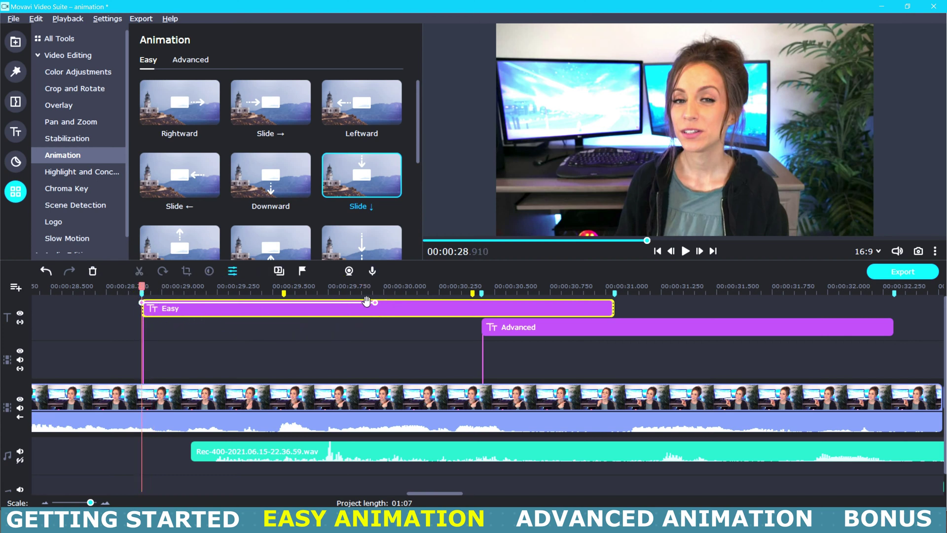
left_click_drag(375, 302, 285, 314)
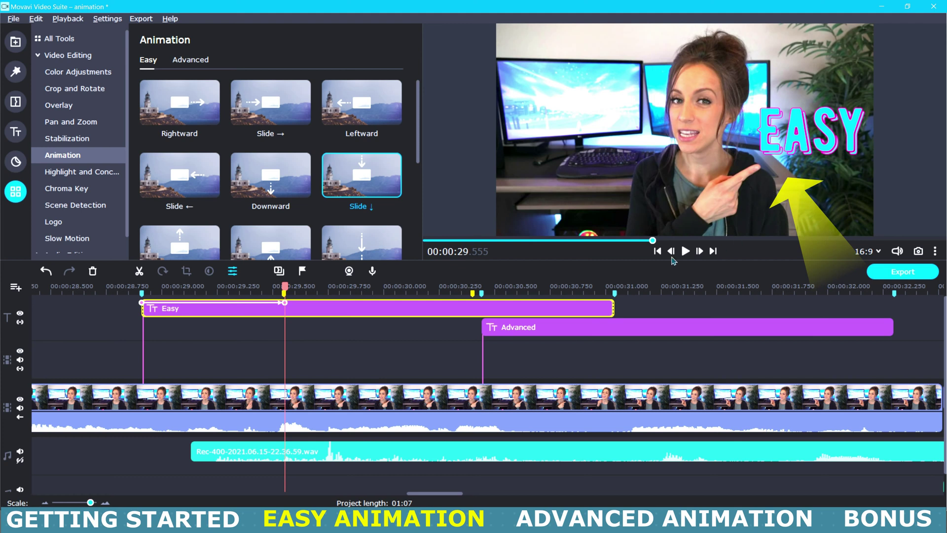
mouse_move(284, 285)
left_mouse_down()
mouse_move(247, 285)
mouse_move(305, 285)
mouse_move(284, 287)
left_mouse_up()
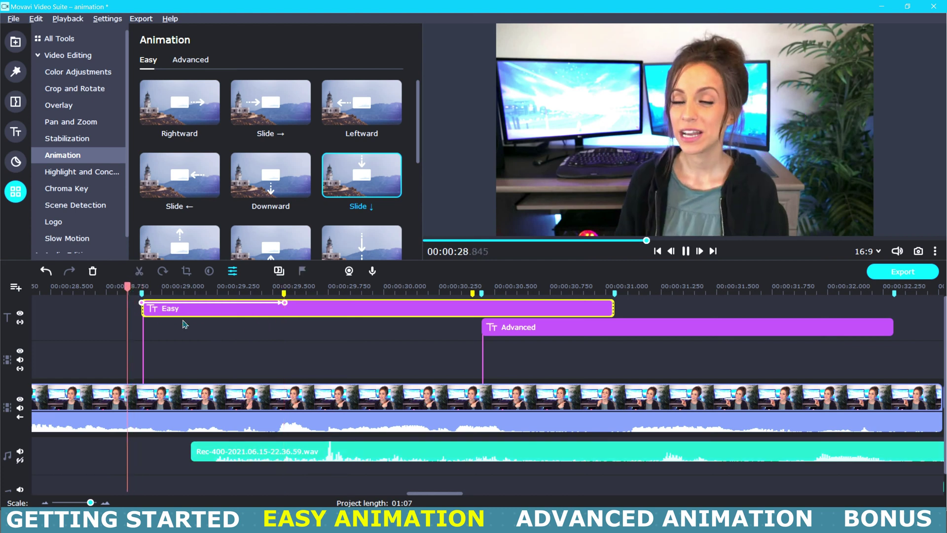
Step: Add the Rightward exit preset to the Easy title's end and play both titles back
key("space")
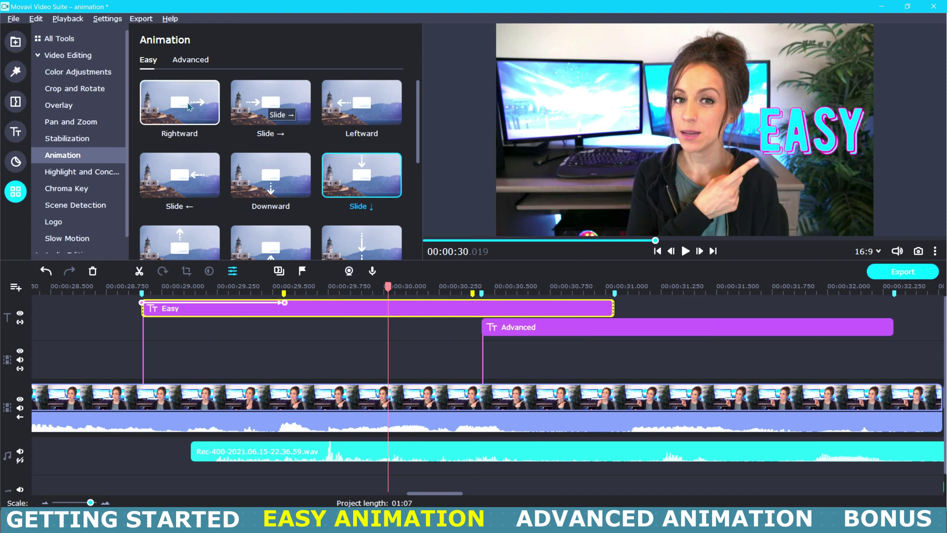
mouse_move(207, 109)
left_mouse_down()
mouse_move(234, 212)
mouse_move(340, 288)
mouse_move(483, 310)
left_mouse_up()
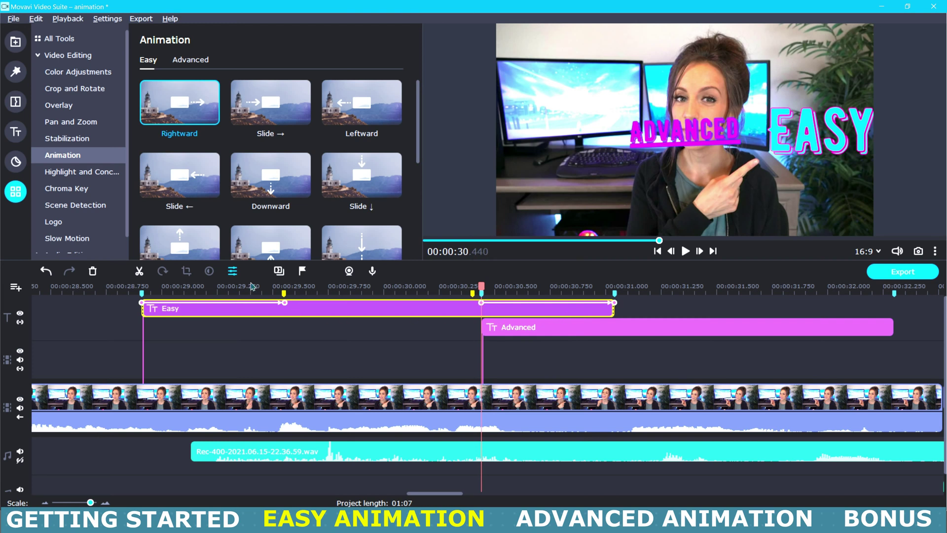
left_click_drag(482, 284, 128, 297)
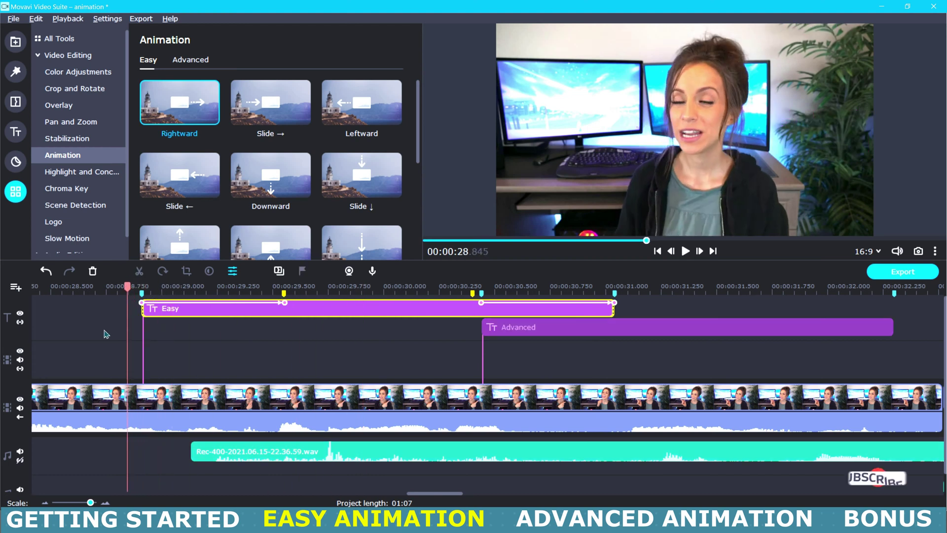
key("space")
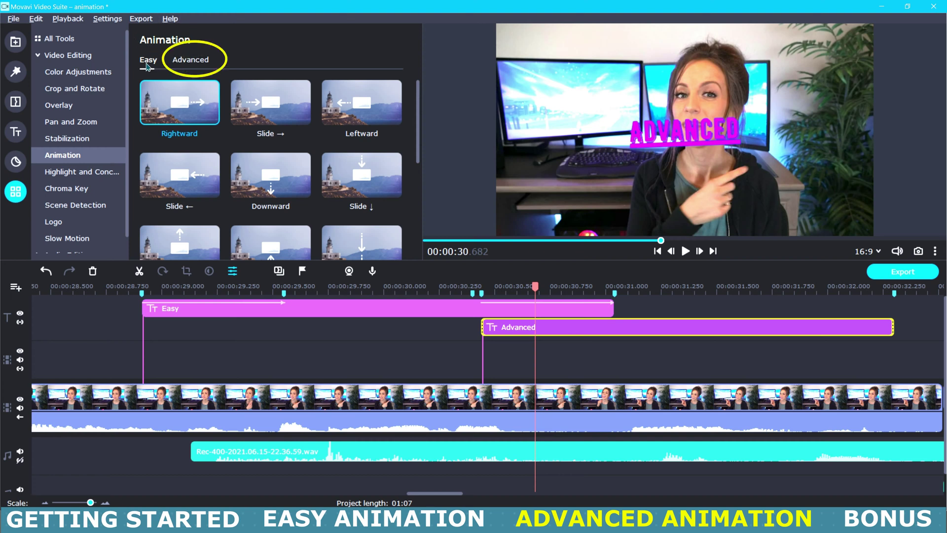
left_click(174, 61)
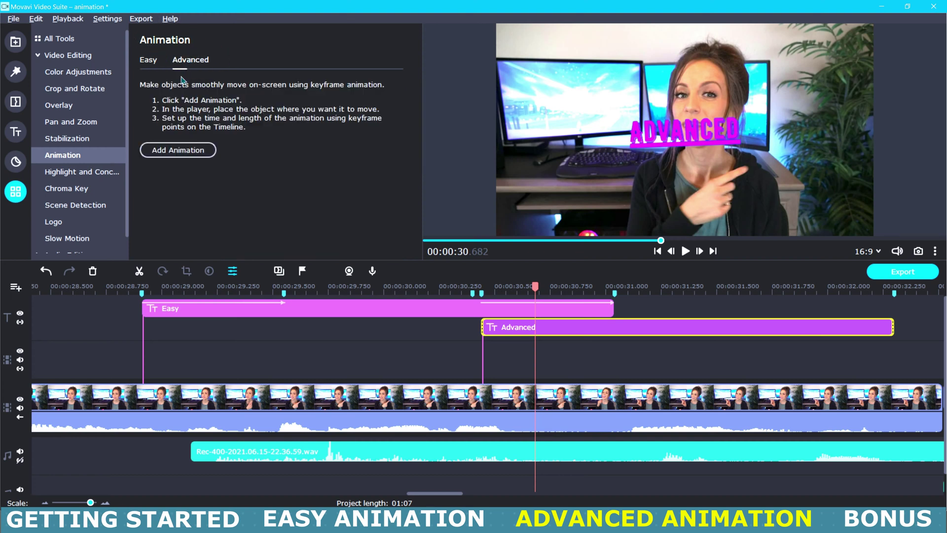
Step: Start a keyframe animation on the Advanced title, turning it vertical beyond the right edge
left_click(177, 150)
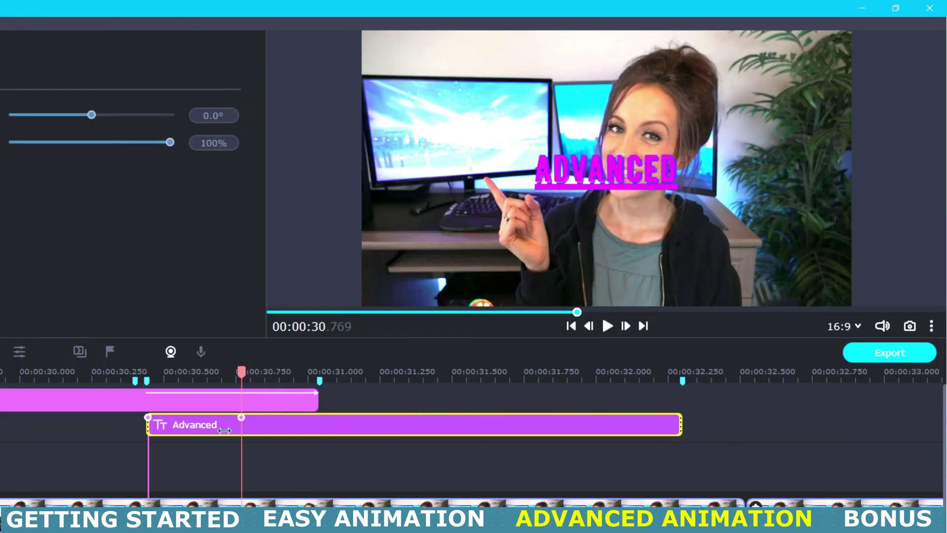
left_click(353, 334)
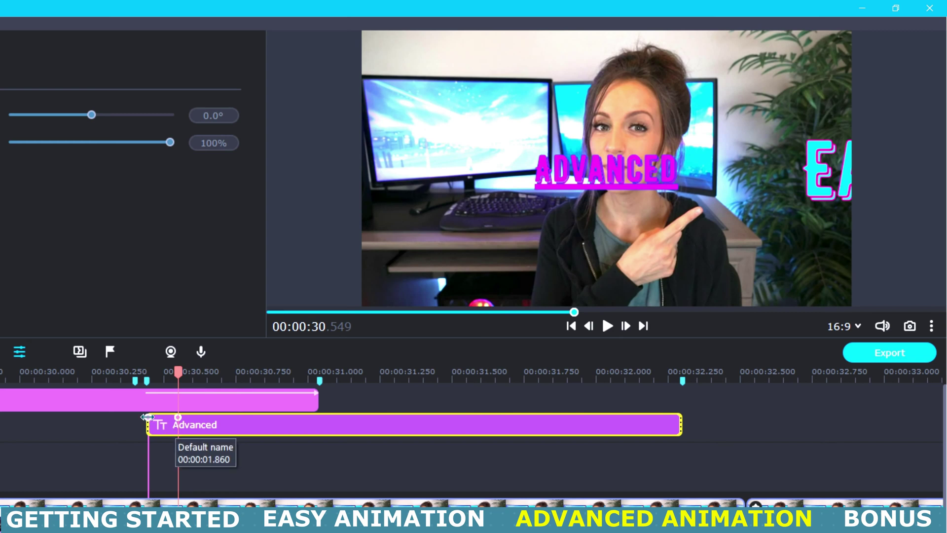
right_click(148, 417)
left_click(190, 436)
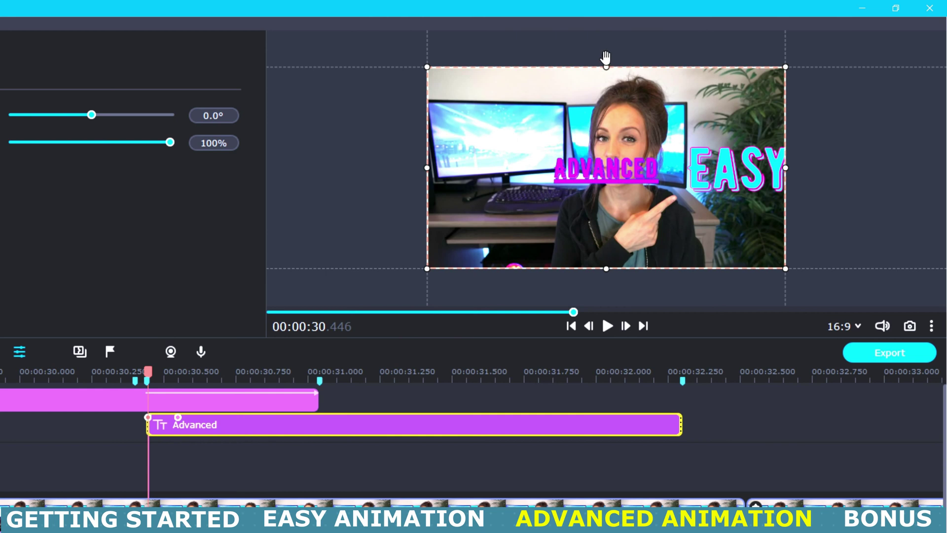
left_click_drag(605, 58, 726, 162)
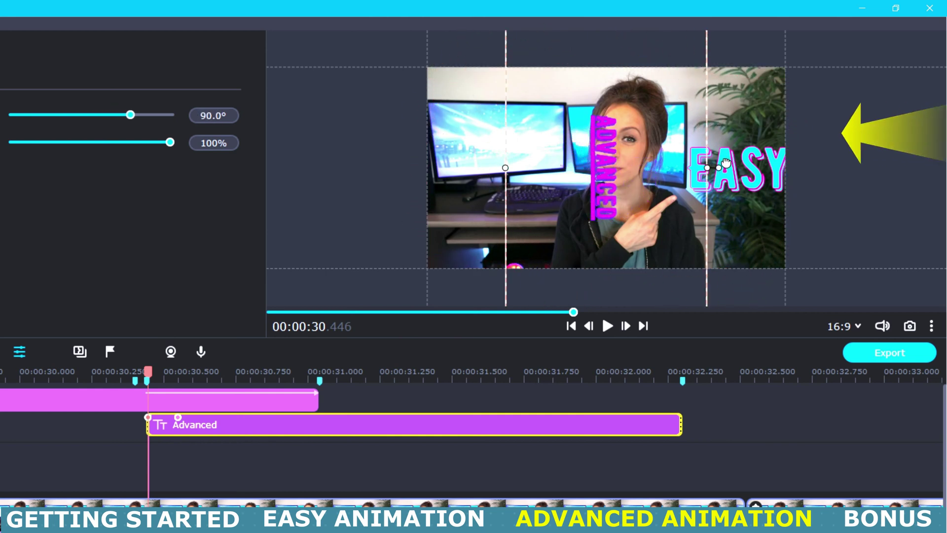
left_click_drag(594, 188, 806, 103)
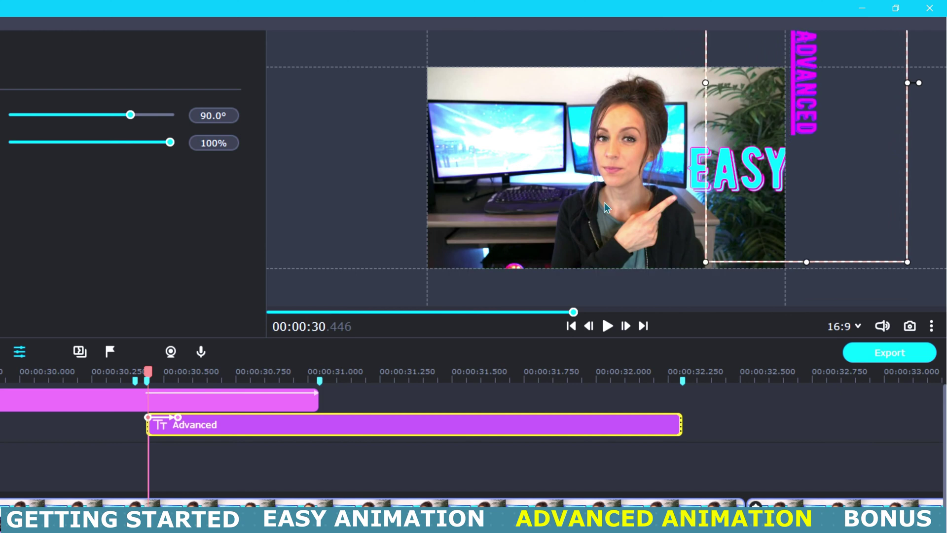
Step: Re-edit the keyframe so ADVANCED sits at 90° along the video's right edge
right_click(177, 417)
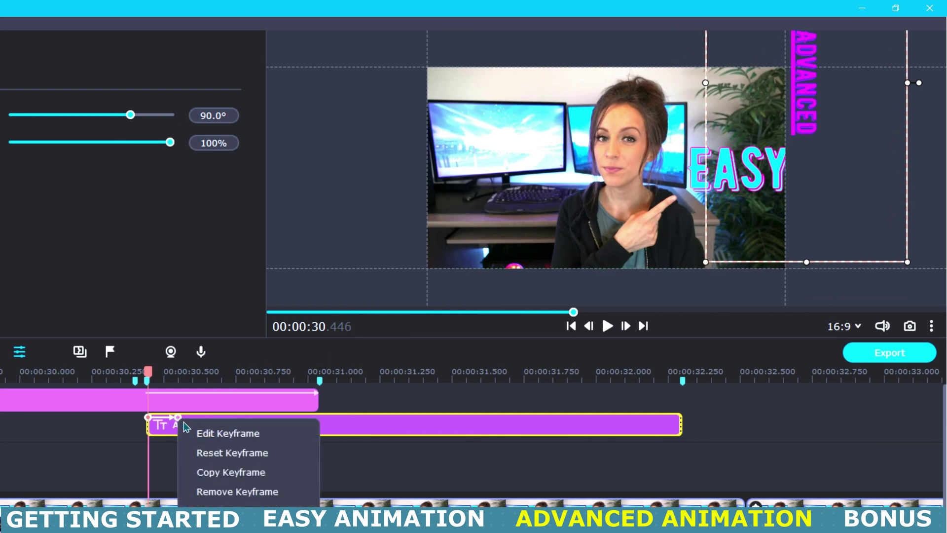
left_click(206, 433)
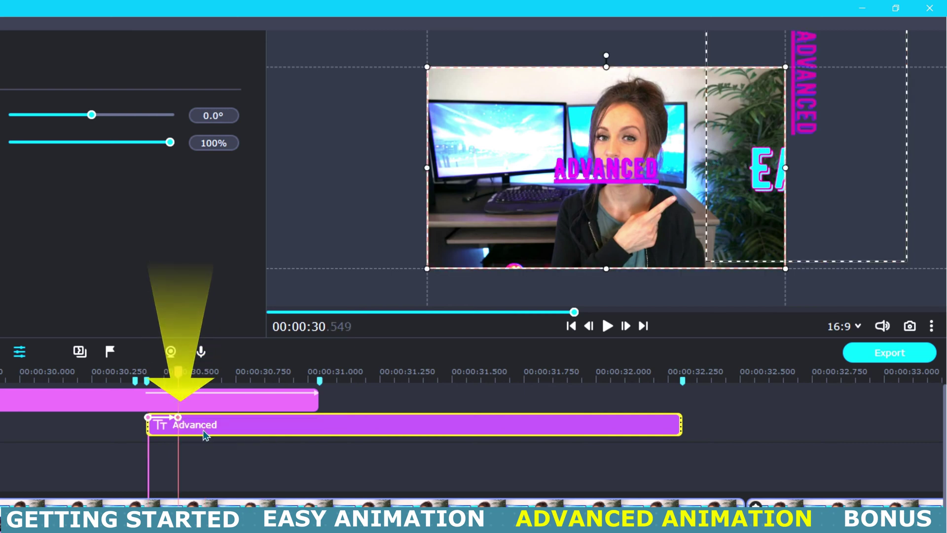
left_click_drag(606, 54, 737, 169)
left_click_drag(605, 203, 769, 156)
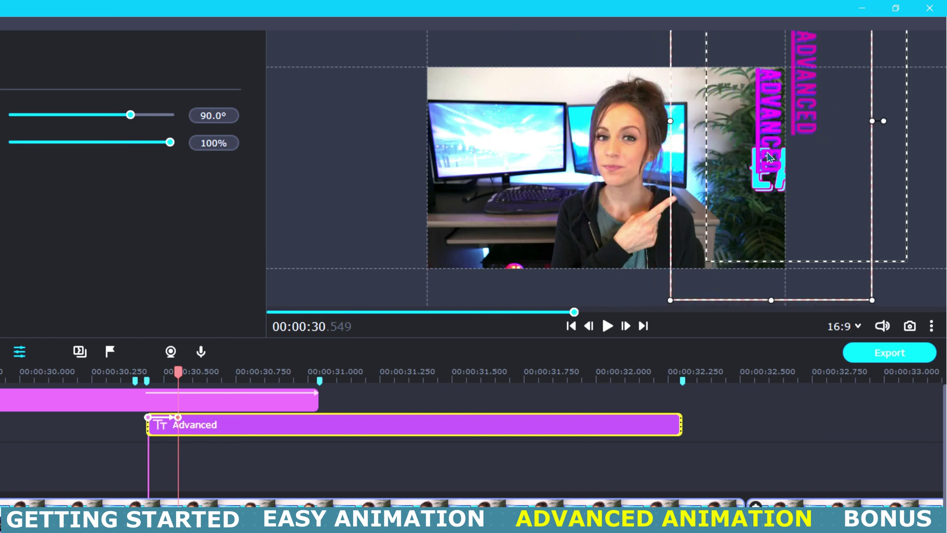
left_click(203, 374)
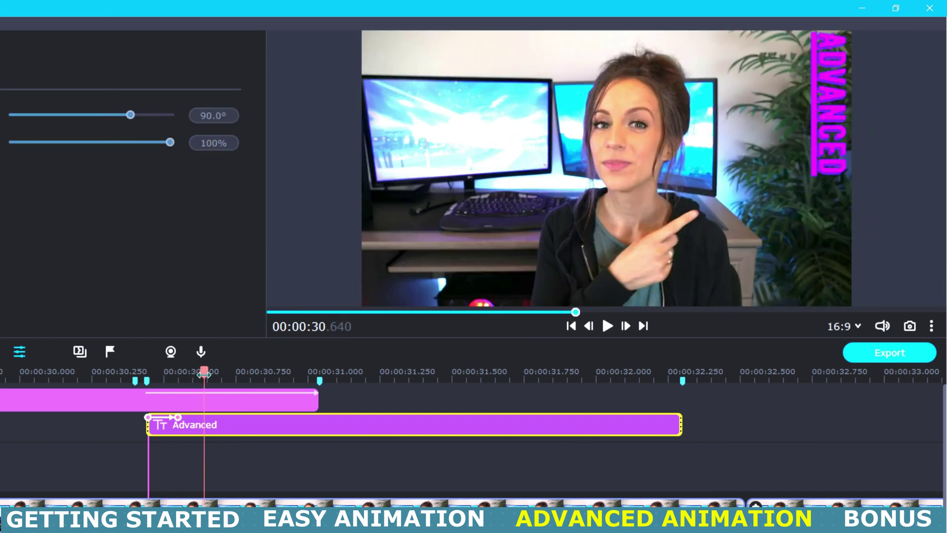
Step: Add keyframes to the Advanced title just after its start, around 00:00:30.677
left_click_drag(204, 375, 201, 375)
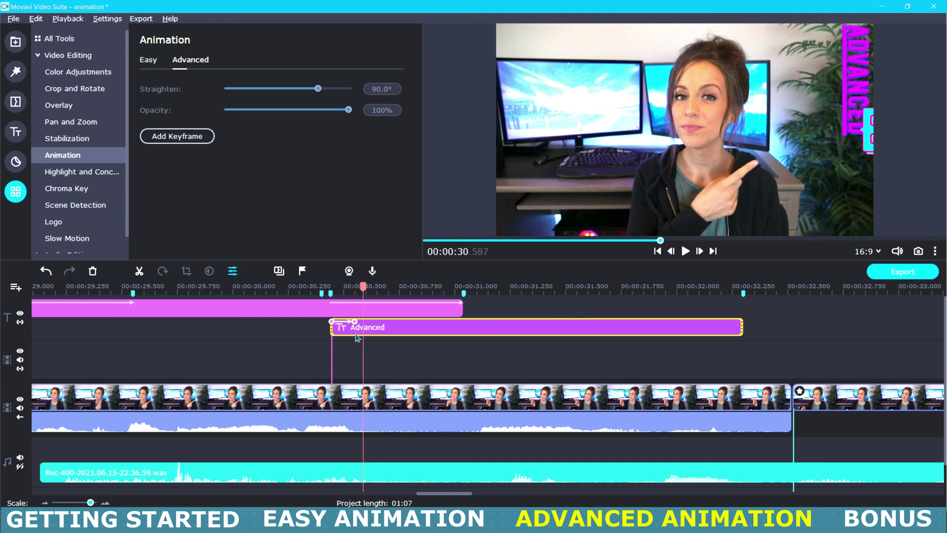
left_click(177, 137)
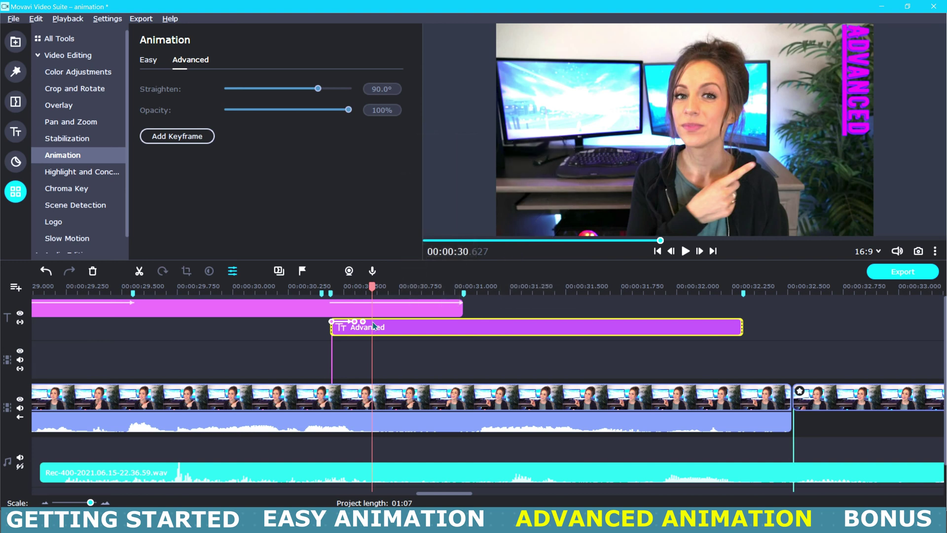
right_click(374, 325)
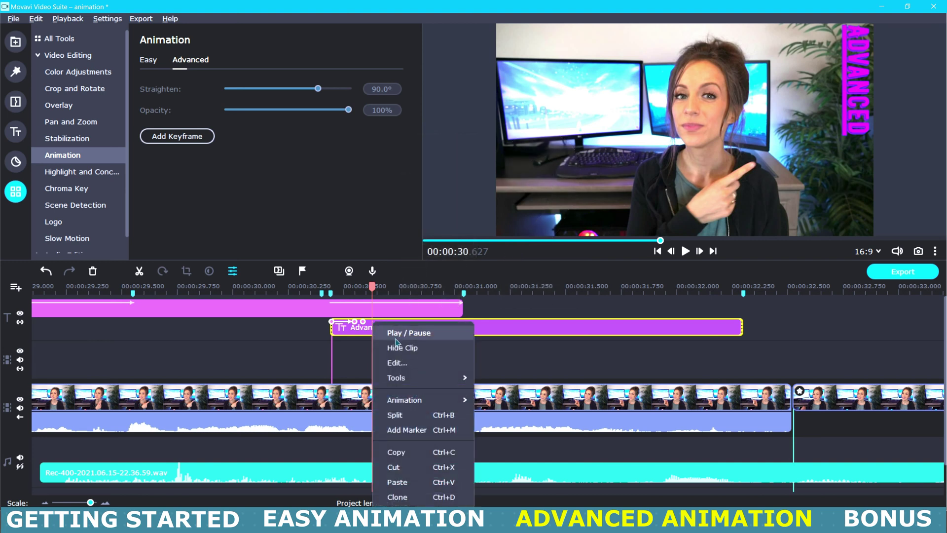
mouse_move(399, 400)
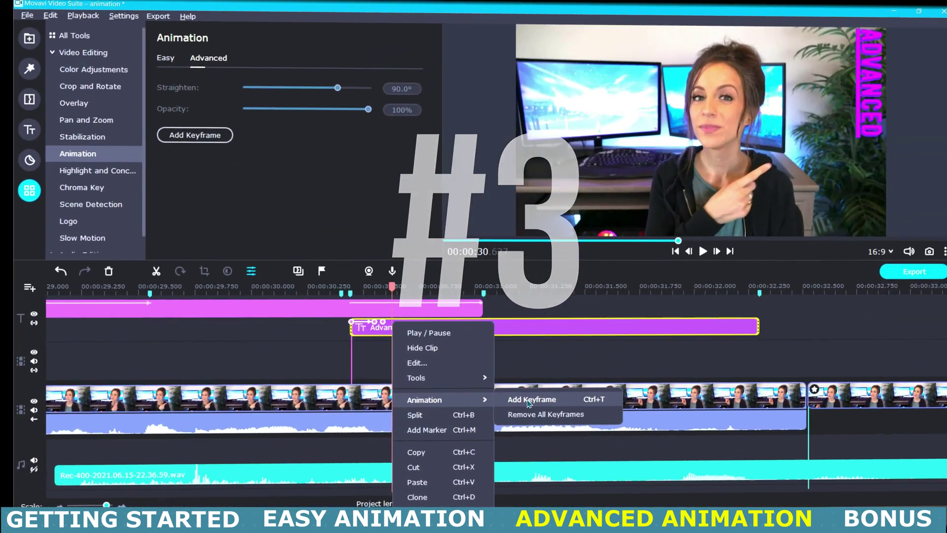
left_click(530, 400)
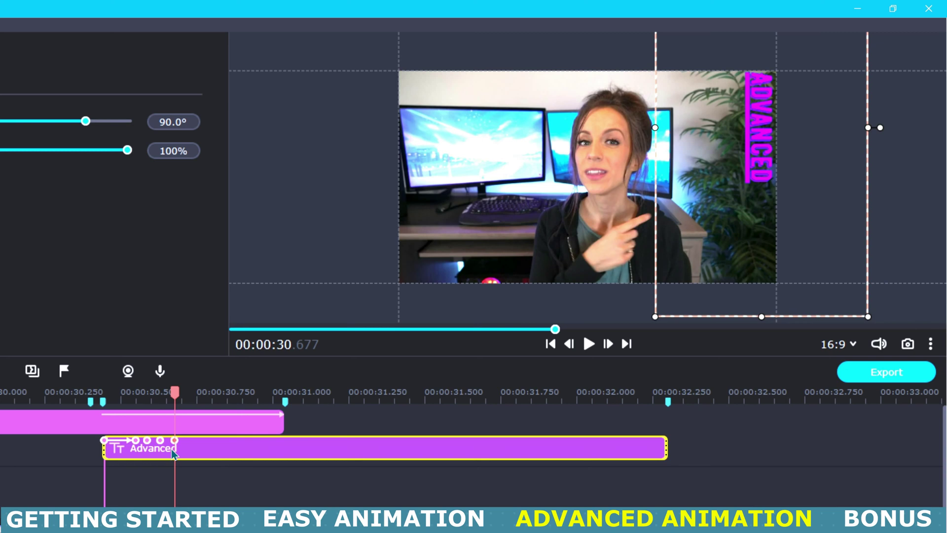
Step: Turn the ADVANCED text upright to 0° on two keyframes, moving it toward the centre
right_click(146, 440)
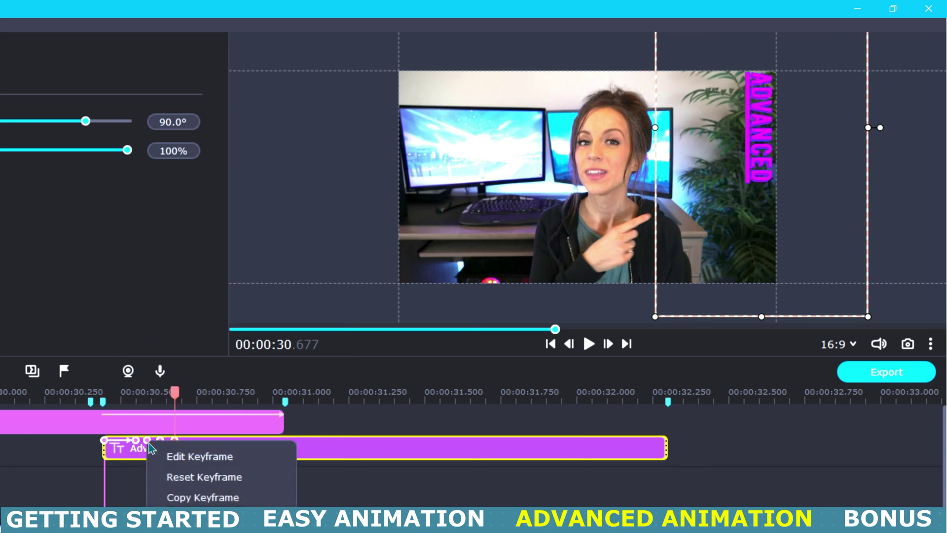
left_click(186, 457)
left_click_drag(880, 128, 711, 96)
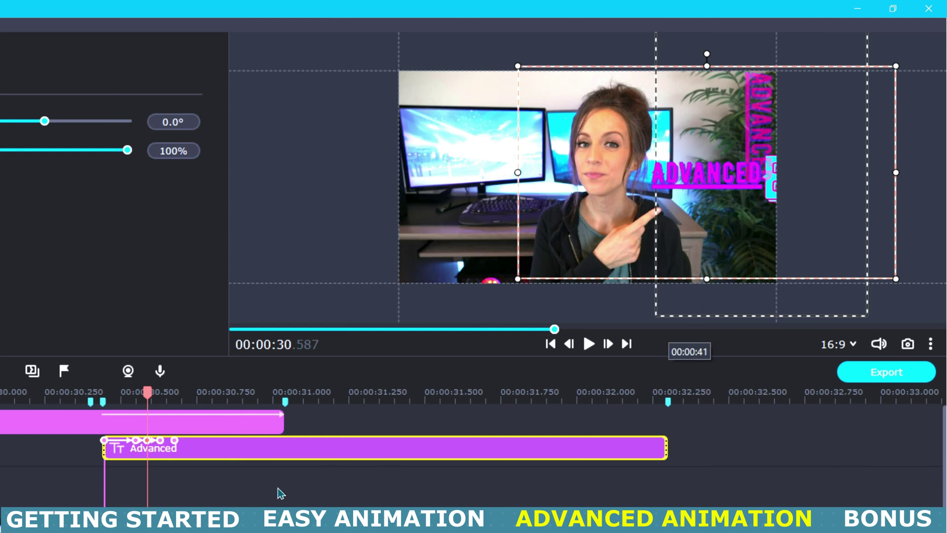
right_click(158, 441)
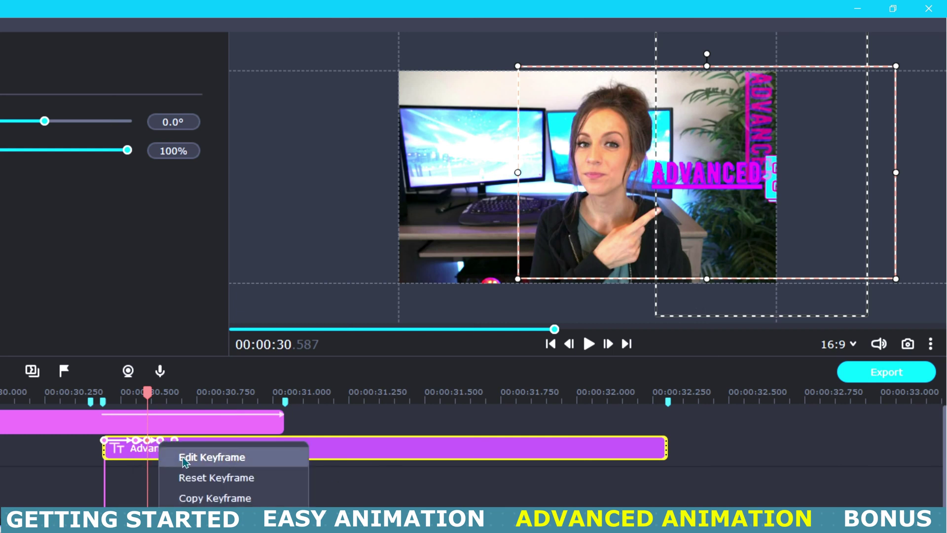
left_click(193, 454)
left_click_drag(773, 242, 659, 156)
left_click_drag(643, 248, 592, 182)
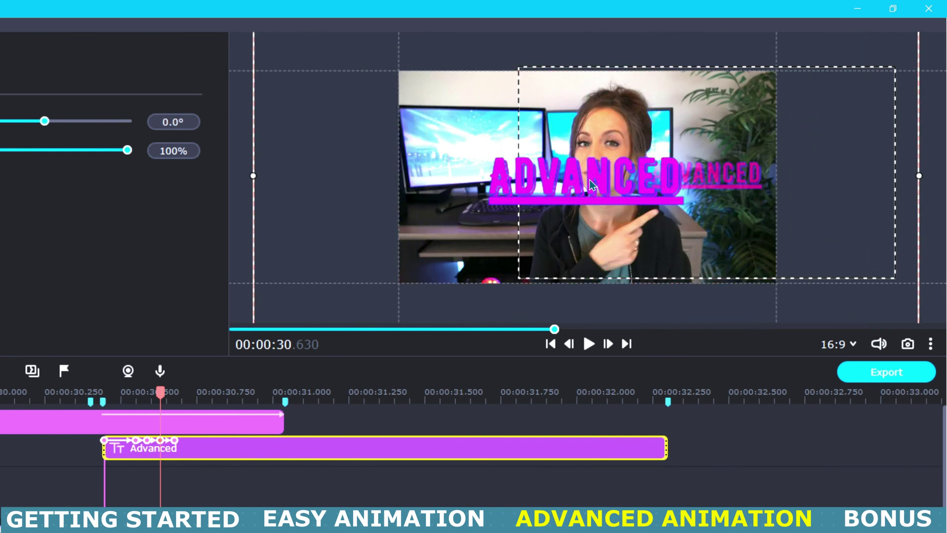
Step: Rotate the next keyframe to about 176°, then add one two frames later at -5.1°
right_click(175, 443)
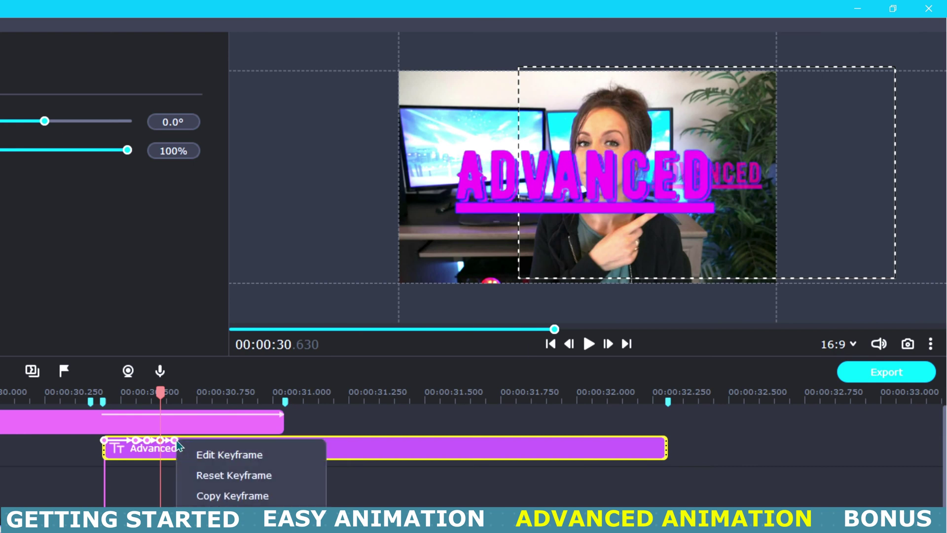
left_click(215, 451)
left_click_drag(661, 198, 480, 176)
key("Right")
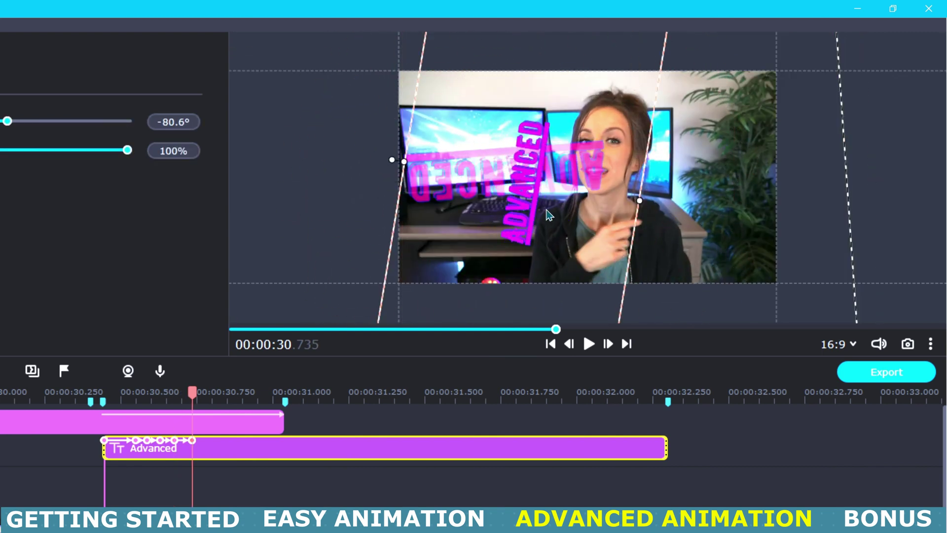
key("Right")
right_click(208, 440)
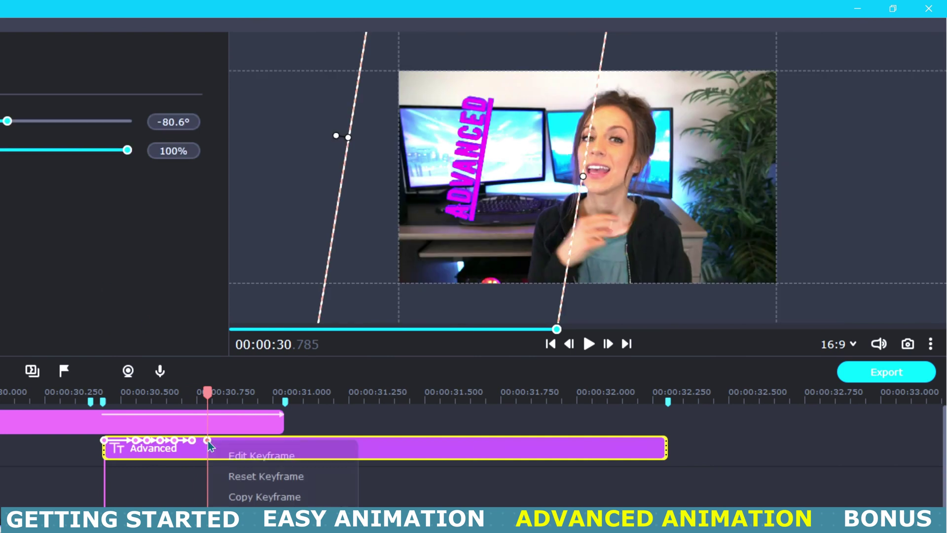
left_click(463, 179)
left_click_drag(336, 135, 463, 122)
left_click_drag(493, 161, 489, 157)
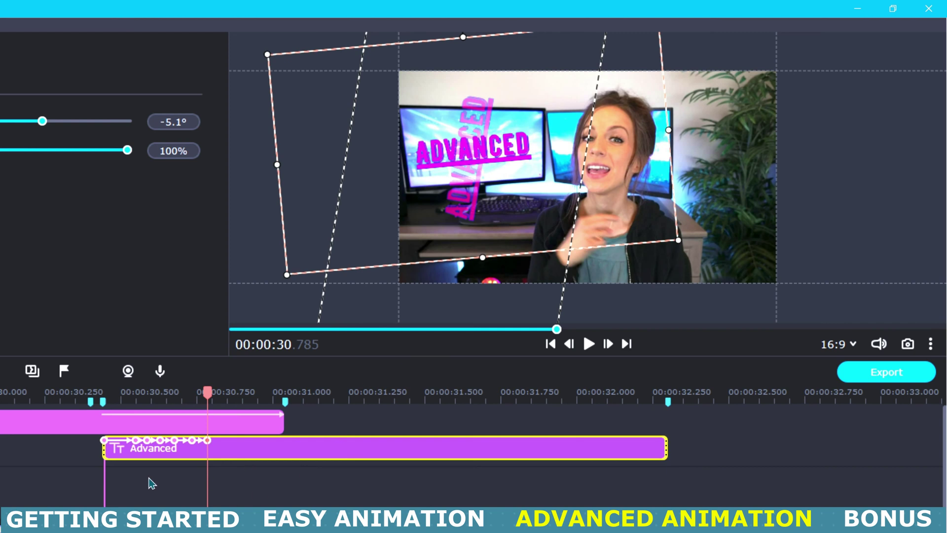
left_click_drag(210, 391, 100, 394)
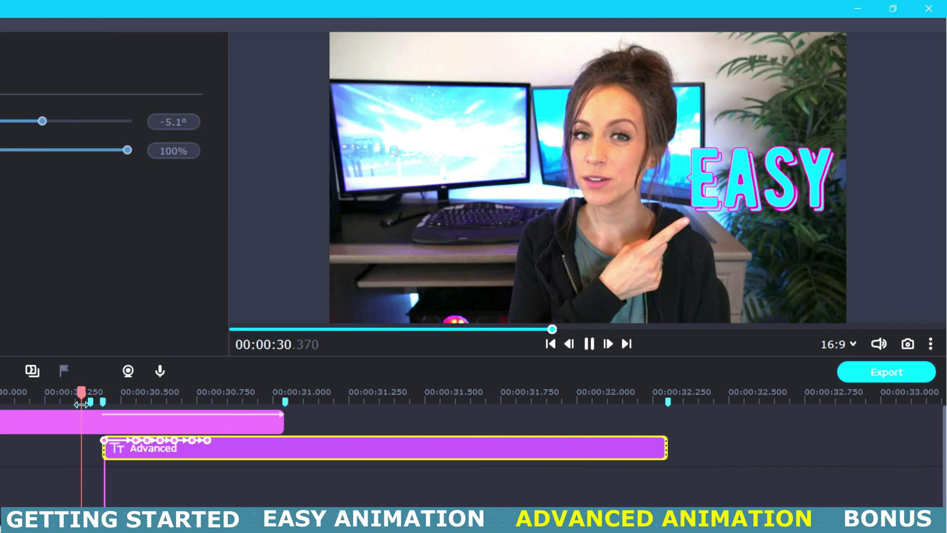
Step: Play back the title animation and reopen the Advanced animation settings
key("space")
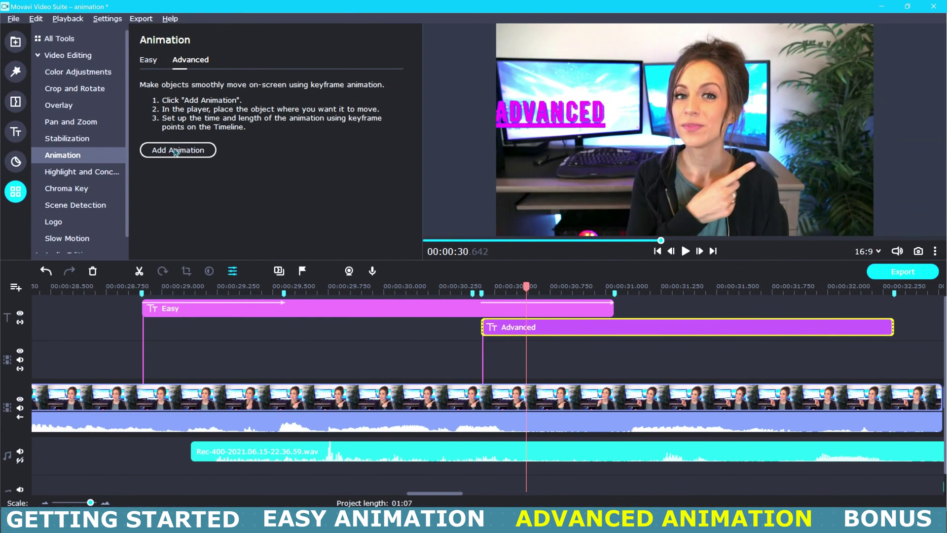
left_click(175, 150)
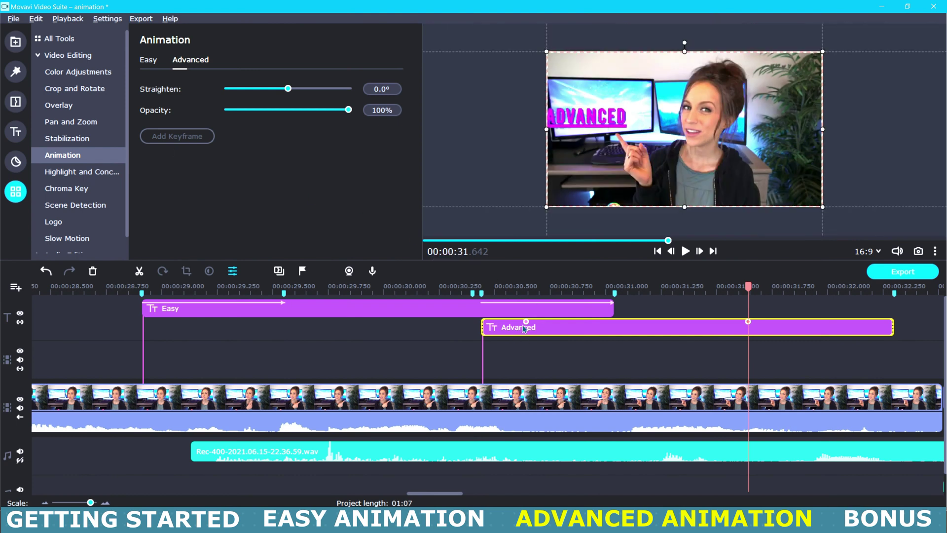
Step: Add a keyframe a little into the Advanced clip rotating the title about 175°, then preview it
left_click(482, 321)
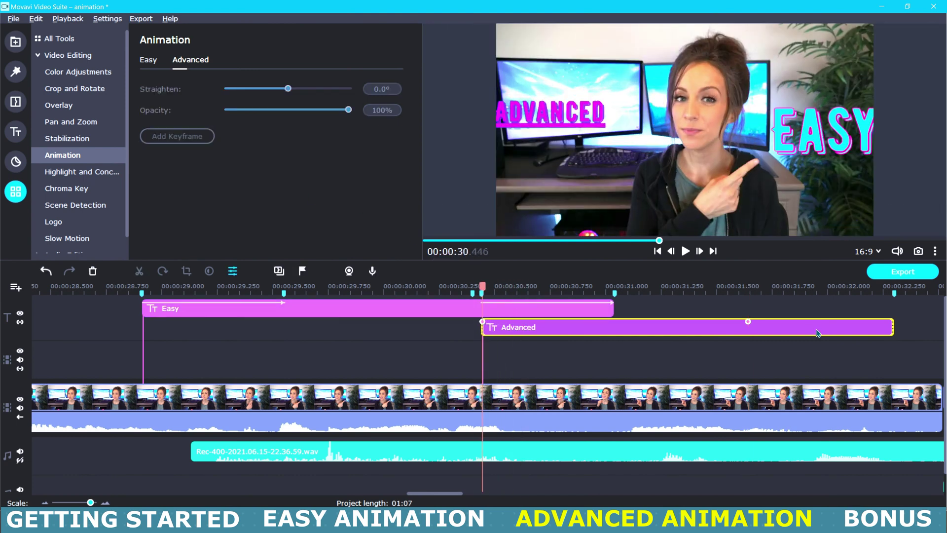
left_click(651, 327)
left_click(592, 327)
left_click(537, 327)
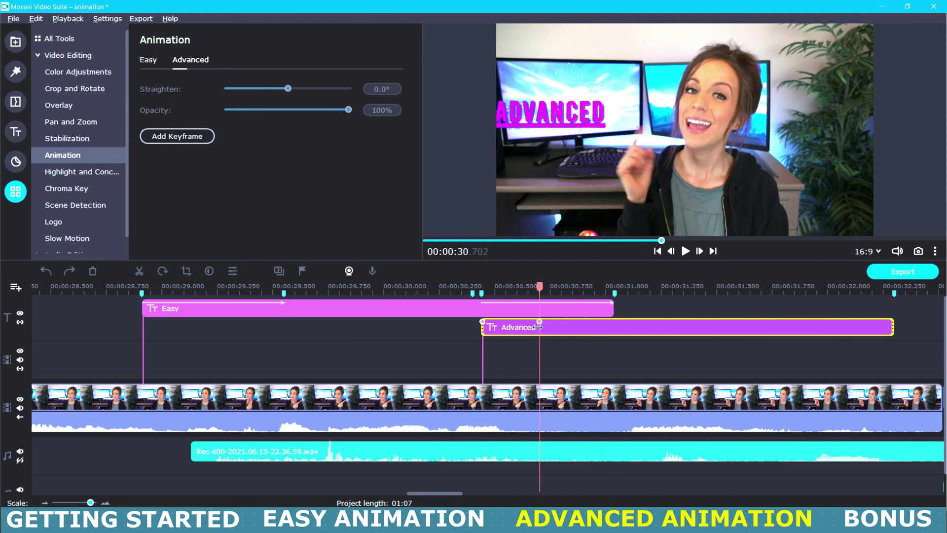
right_click(538, 322)
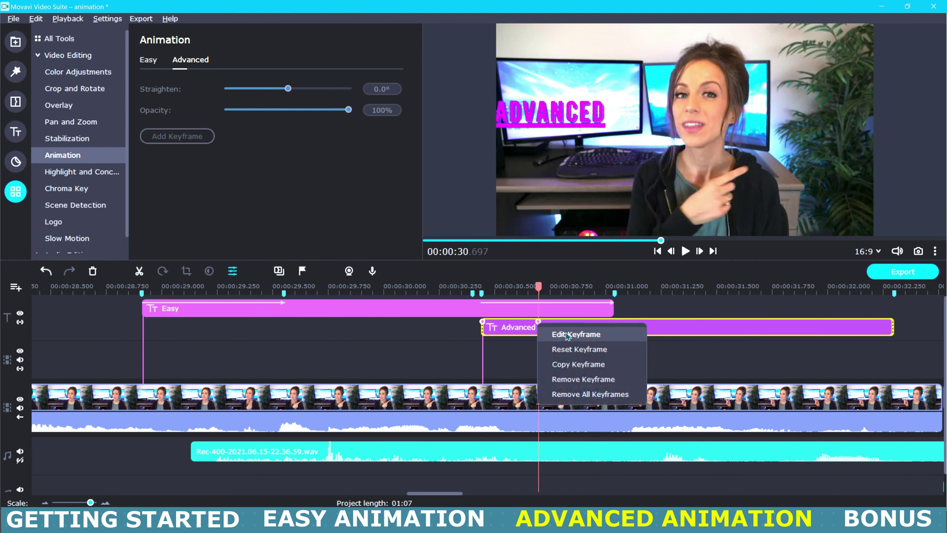
left_click(566, 335)
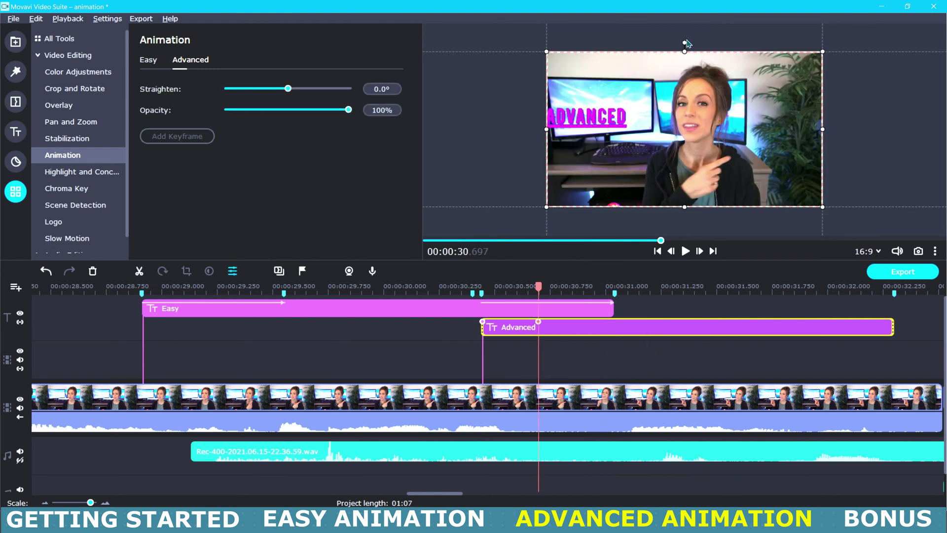
left_click_drag(687, 43, 694, 233)
key("space")
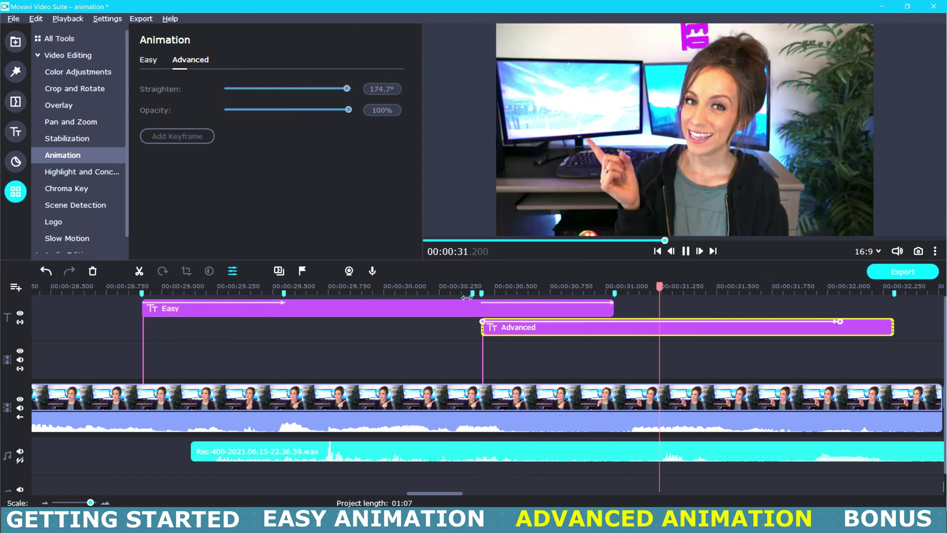
double_click(509, 332)
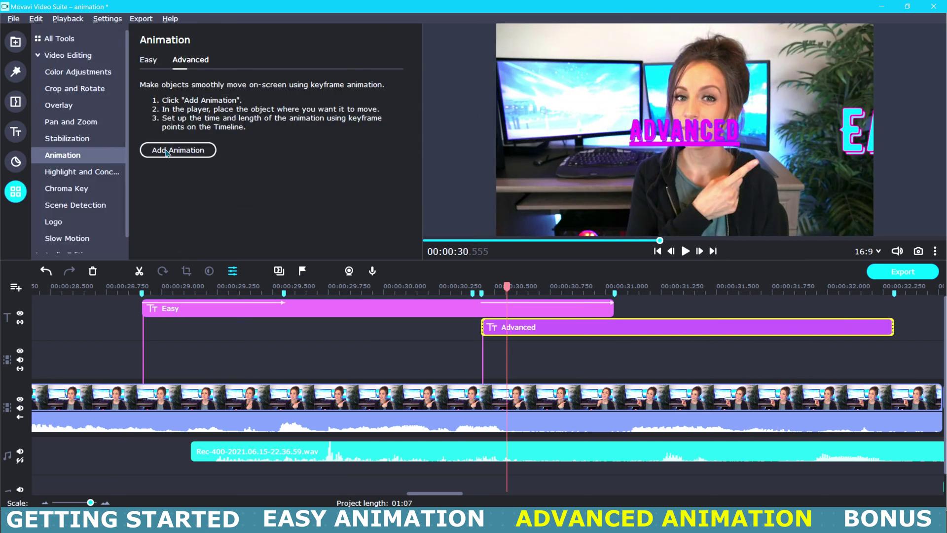
left_click(166, 150)
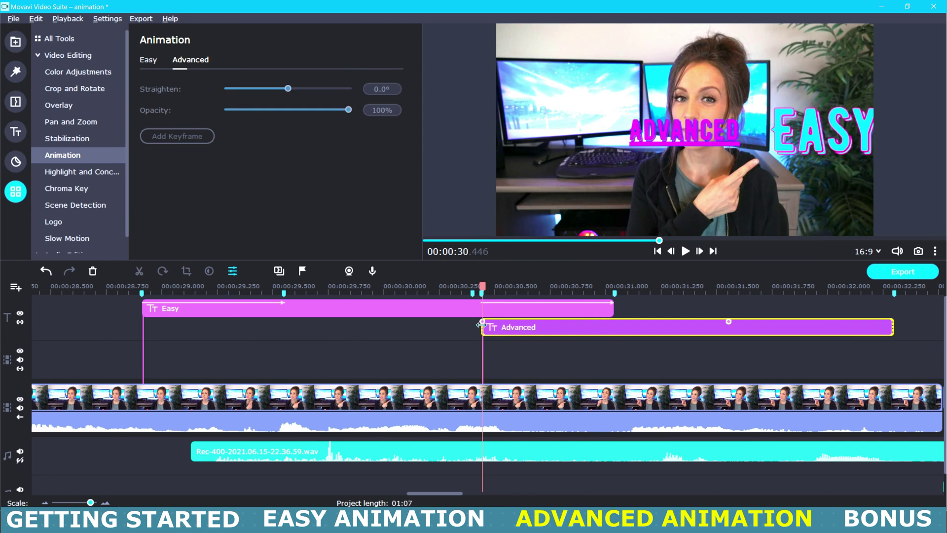
Step: Reset the first keyframe to upright and rotate the later one to 180°, then play it back
right_click(482, 321)
left_click(513, 345)
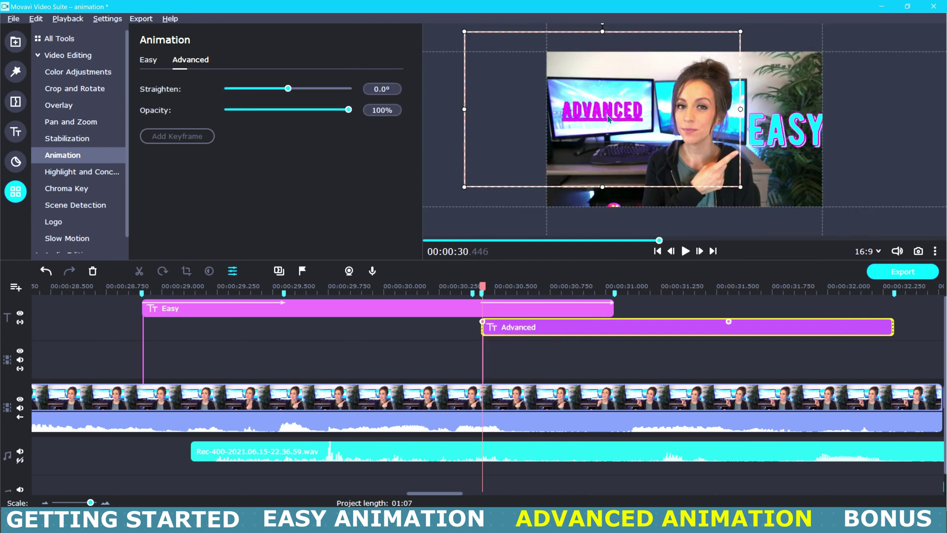
right_click(729, 320)
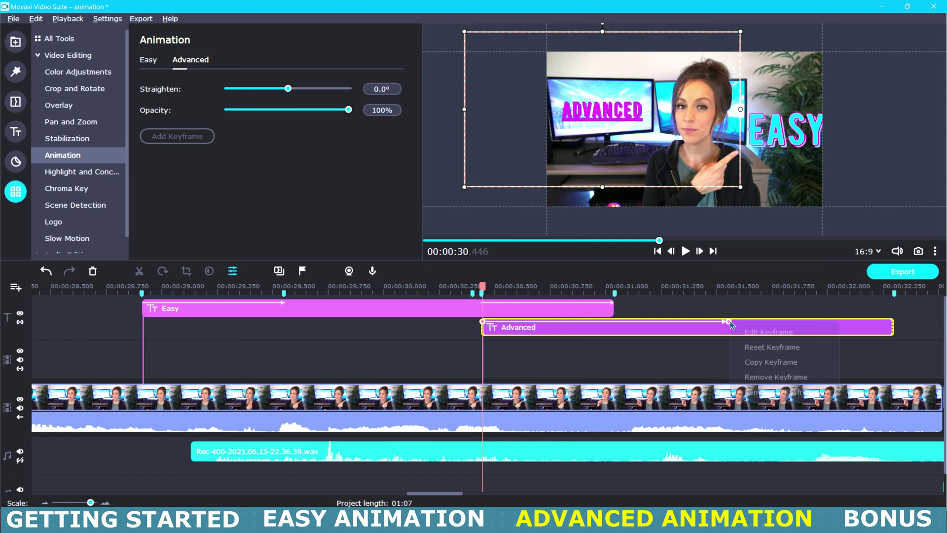
left_click(753, 330)
left_click_drag(684, 42, 602, 202)
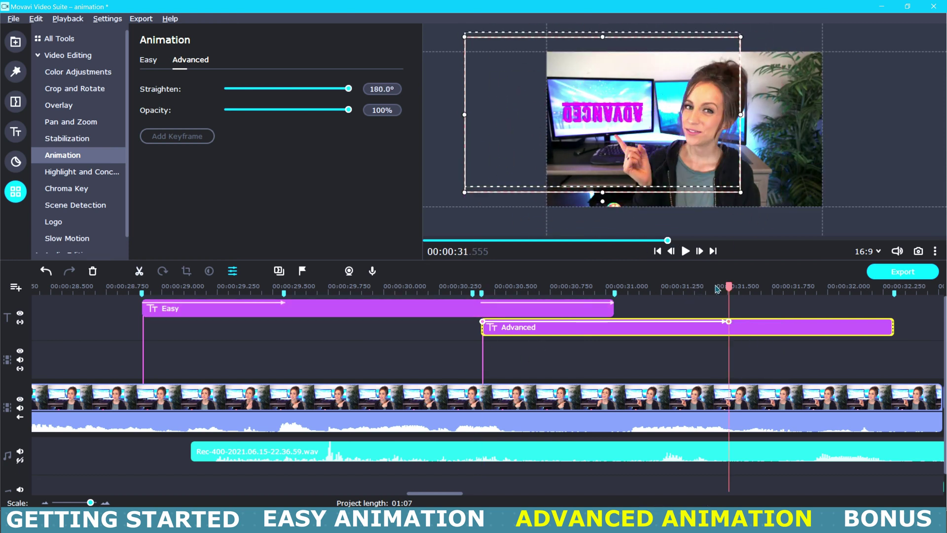
left_click(465, 286)
key("space")
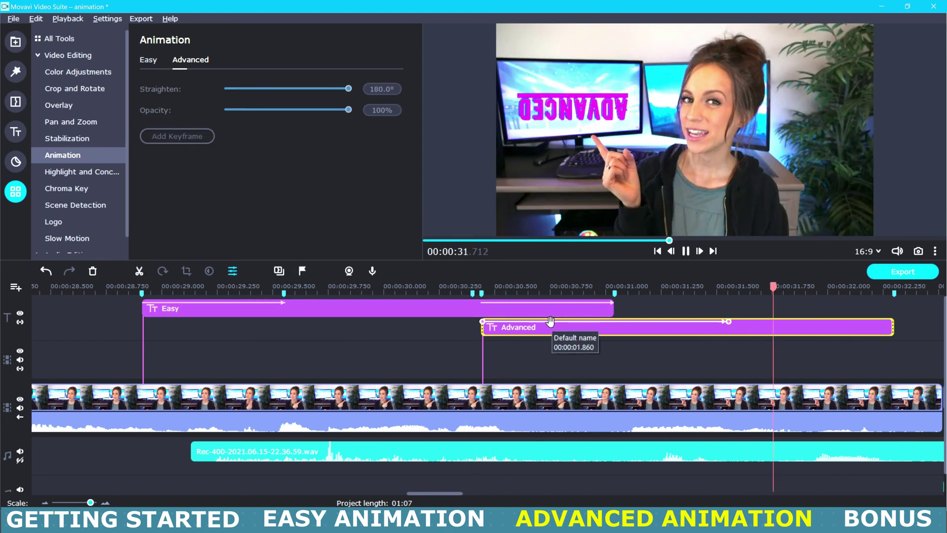
key("space")
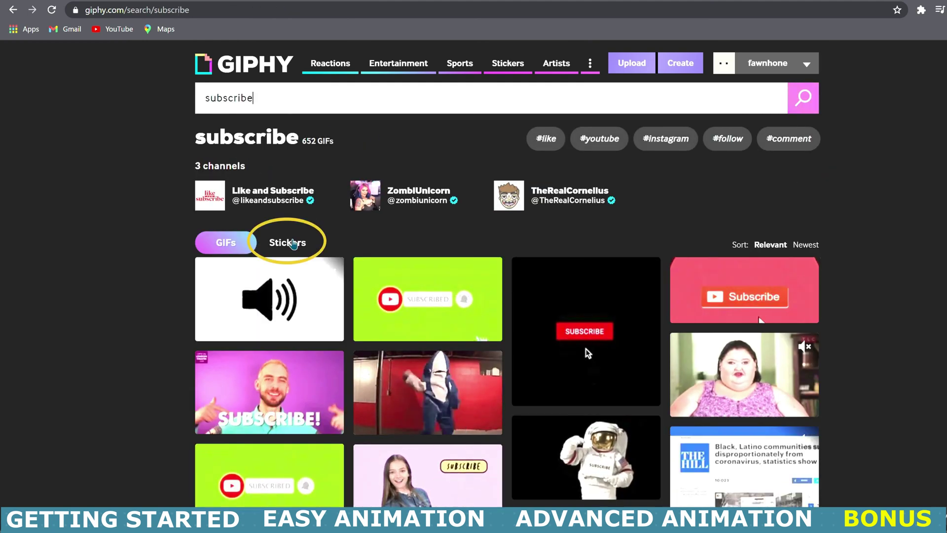
Step: Save the three-arrows Giphy sticker as arrows.gif, then add it to the media bin and timeline
left_click(292, 243)
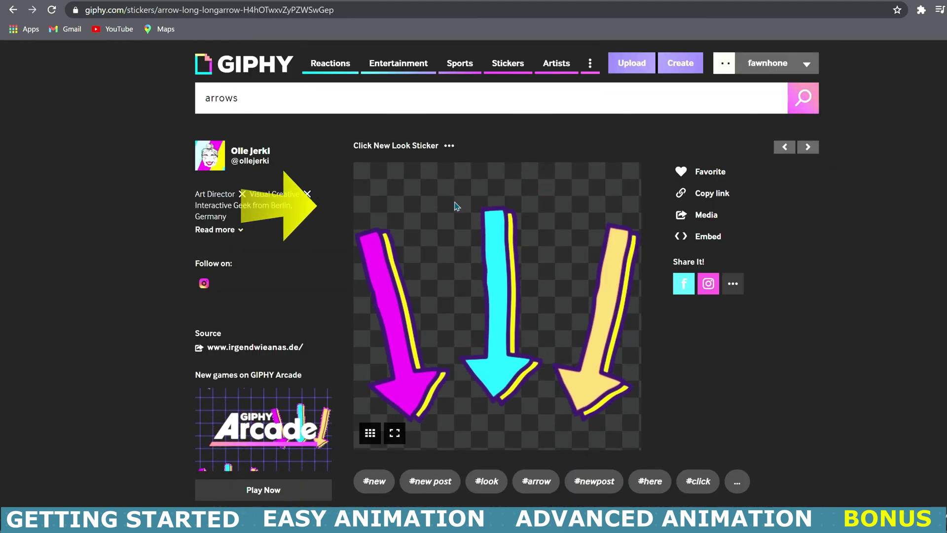
right_click(455, 203)
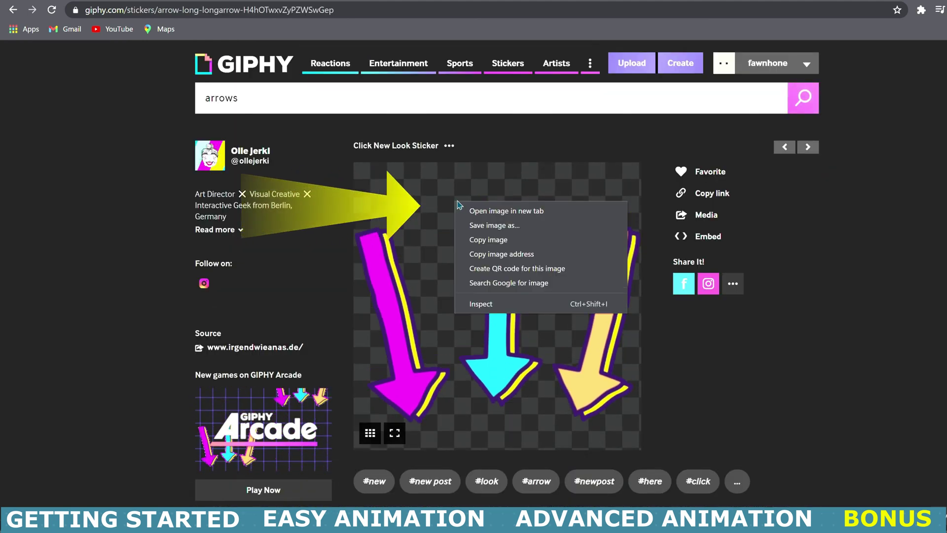
left_click(525, 227)
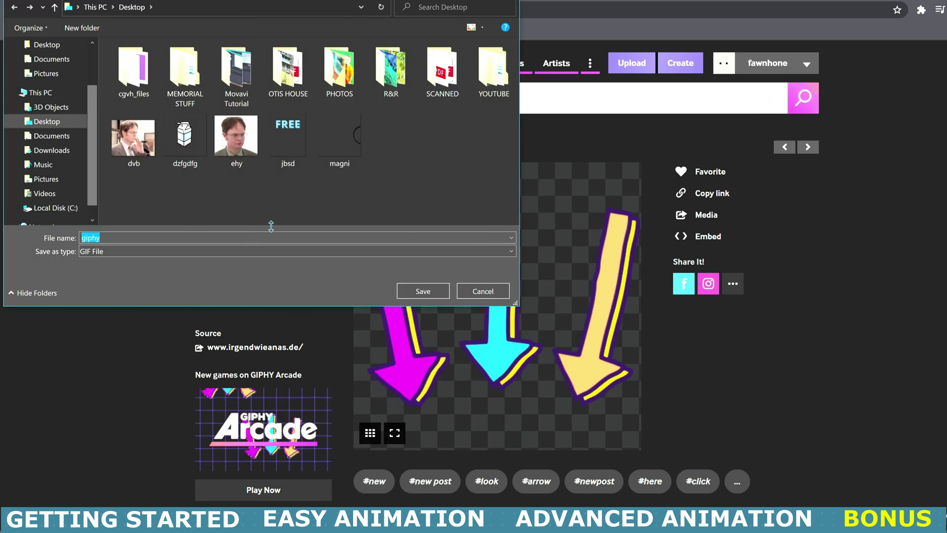
type("arrows")
key("Return")
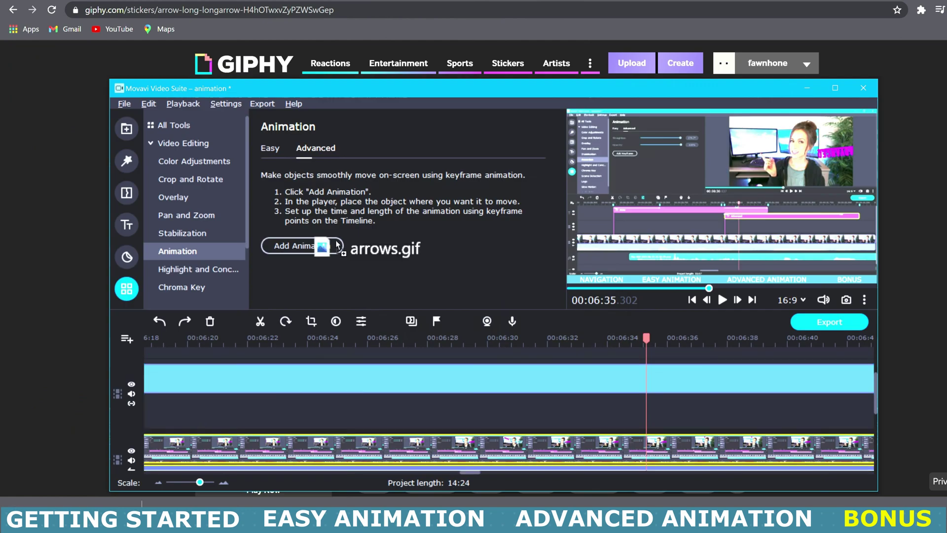
left_click_drag(296, 248, 286, 222)
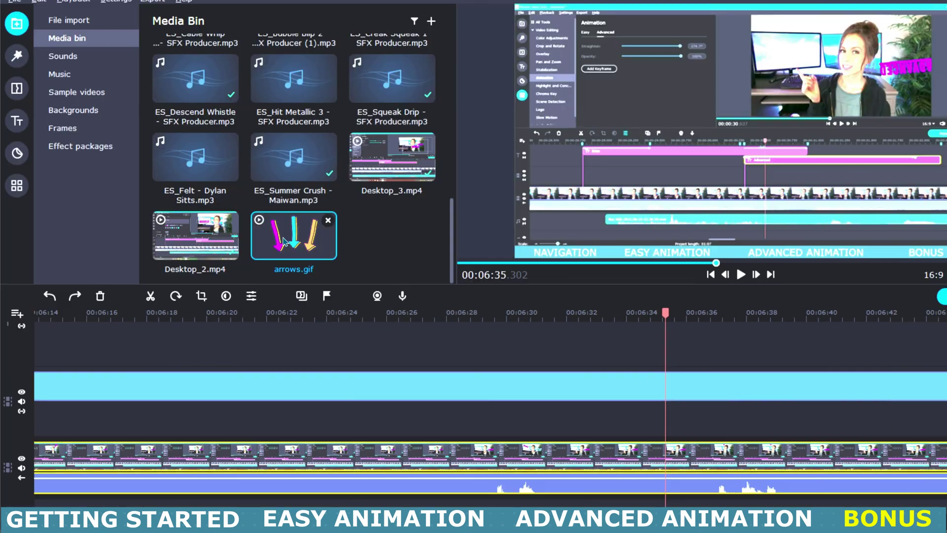
left_click_drag(293, 237, 307, 360)
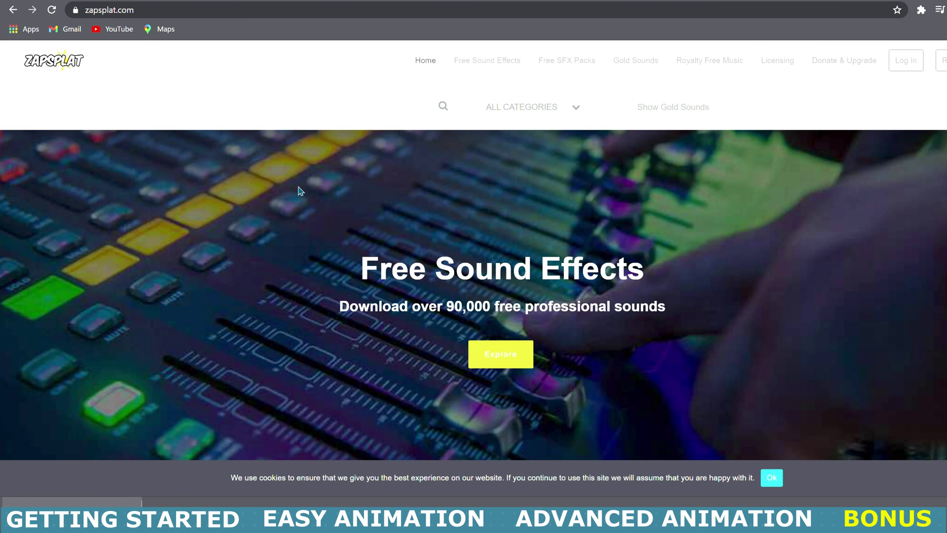
Step: Download ZapSplat's fast swipe-whoosh MP3 and drag it from the media bin onto the timeline
left_click(474, 62)
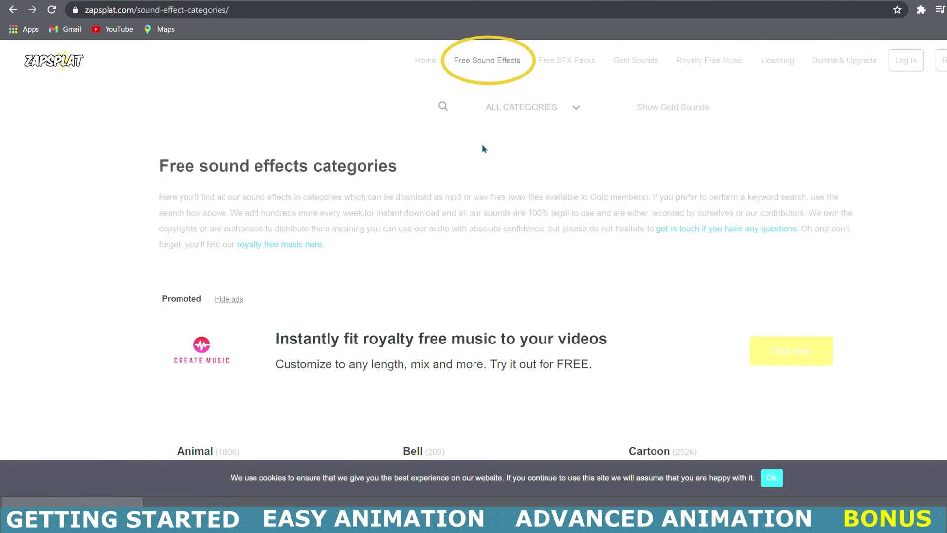
scroll(493, 198, "down", 7)
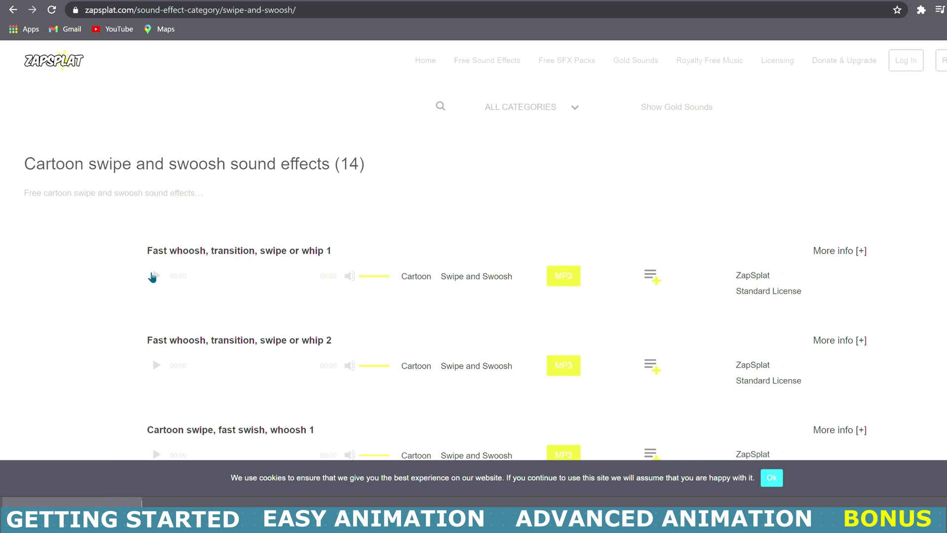
left_click(153, 278)
left_click(564, 365)
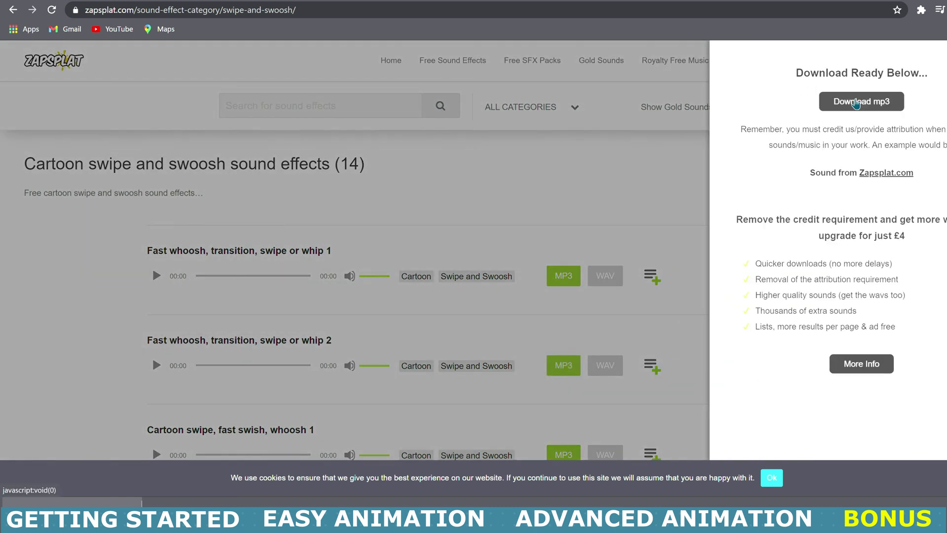
left_click(856, 102)
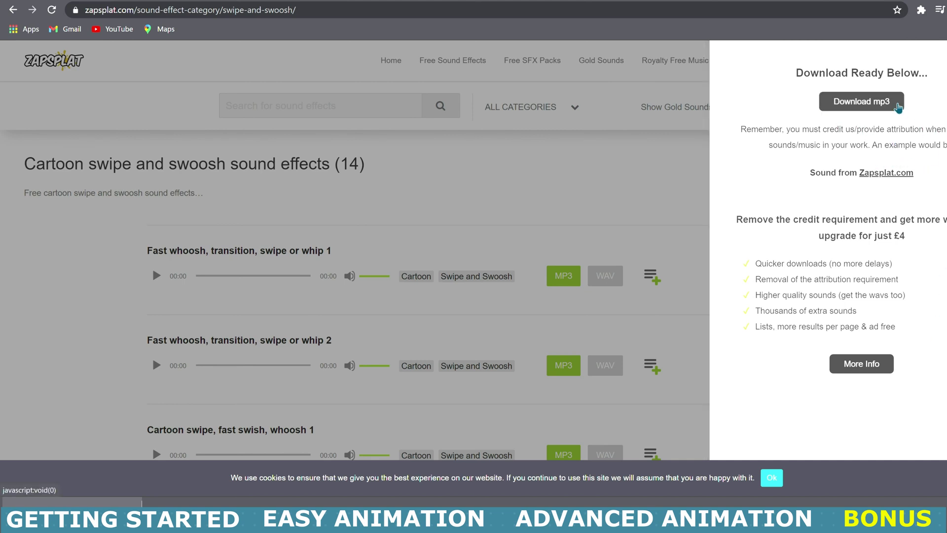
left_click(862, 101)
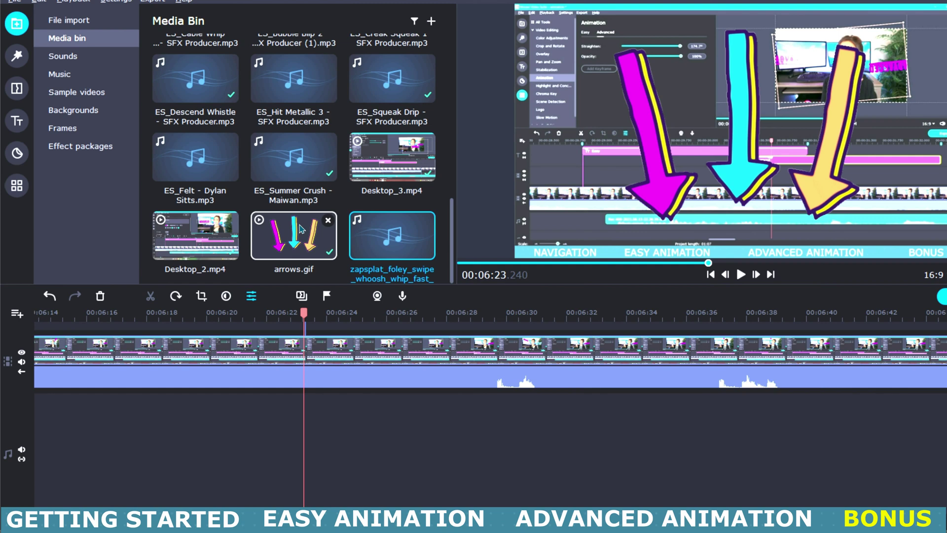
left_click(389, 242)
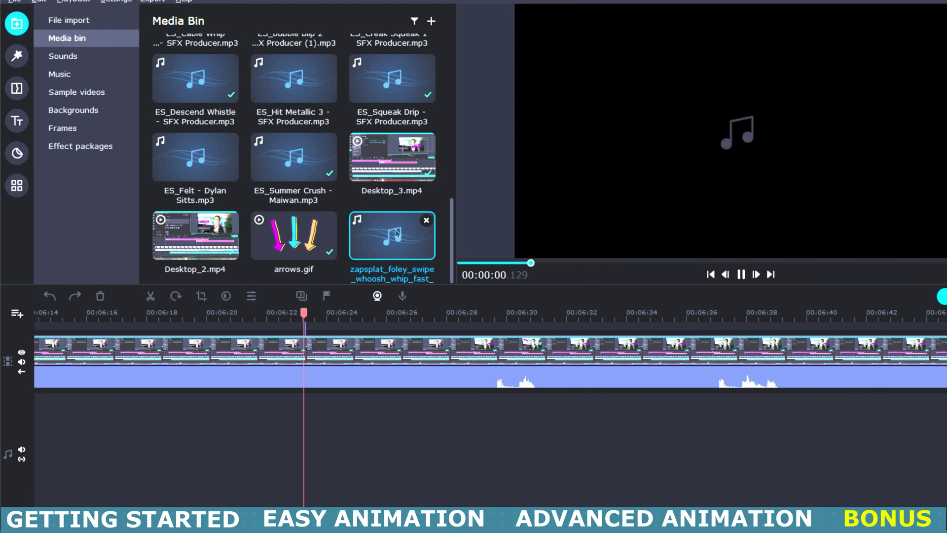
left_click_drag(388, 242, 340, 413)
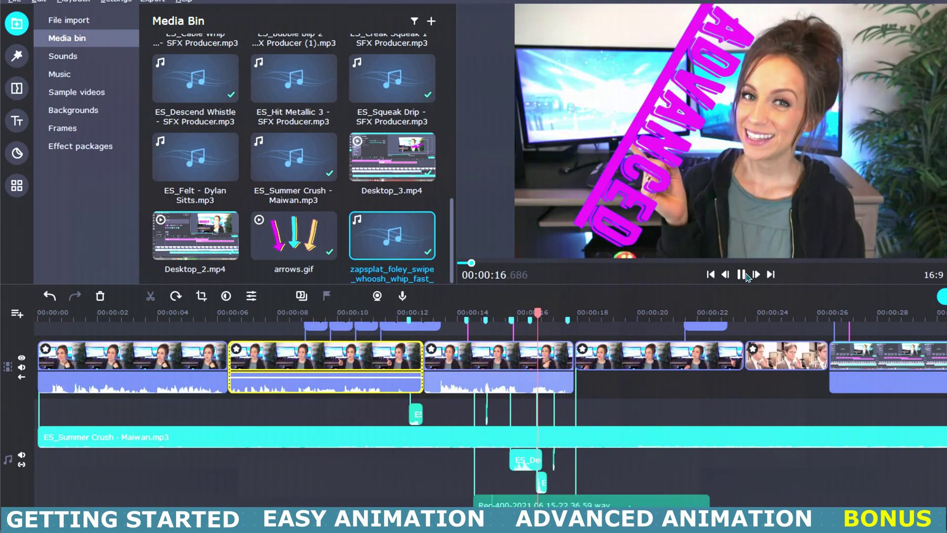